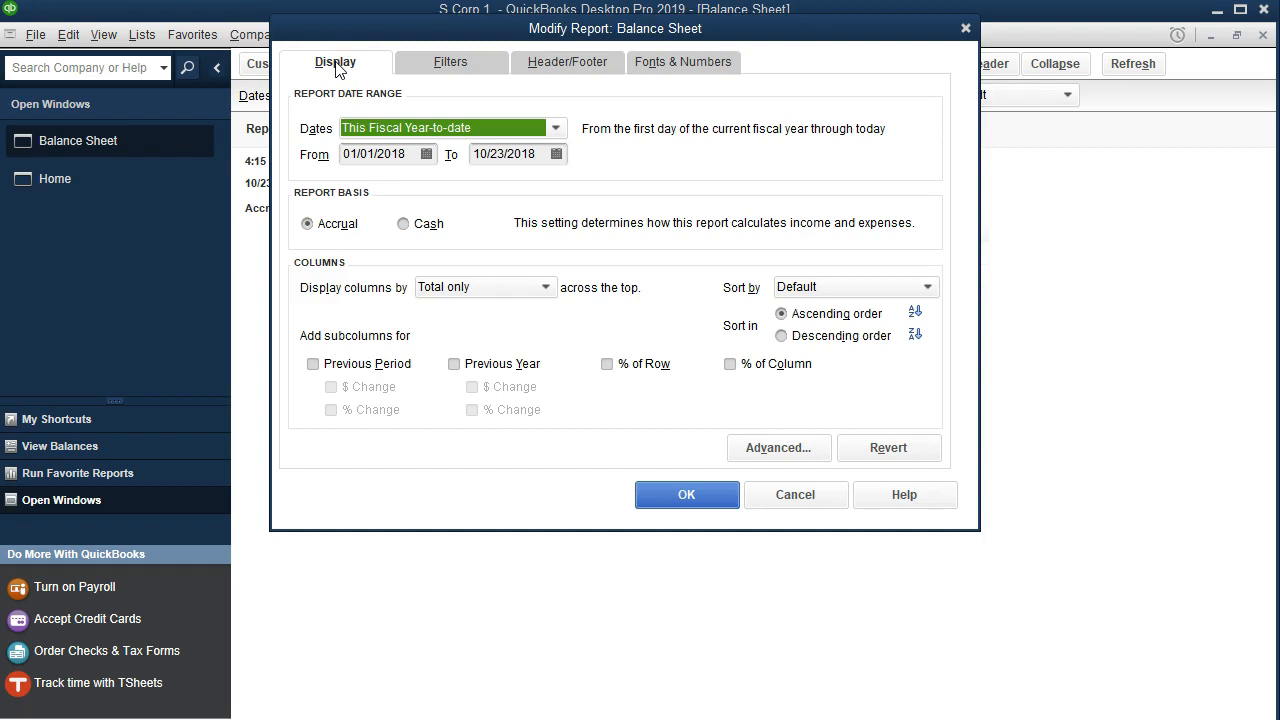
- Set the balance sheet report's date range from 01/01/2021 to 12/31/2021
{"action": "type", "text": "01/01/2021"}
{"action": "key", "text": "Tab"}
{"action": "type", "text": "12/31/2021"}
{"action": "key", "text": "Tab"}
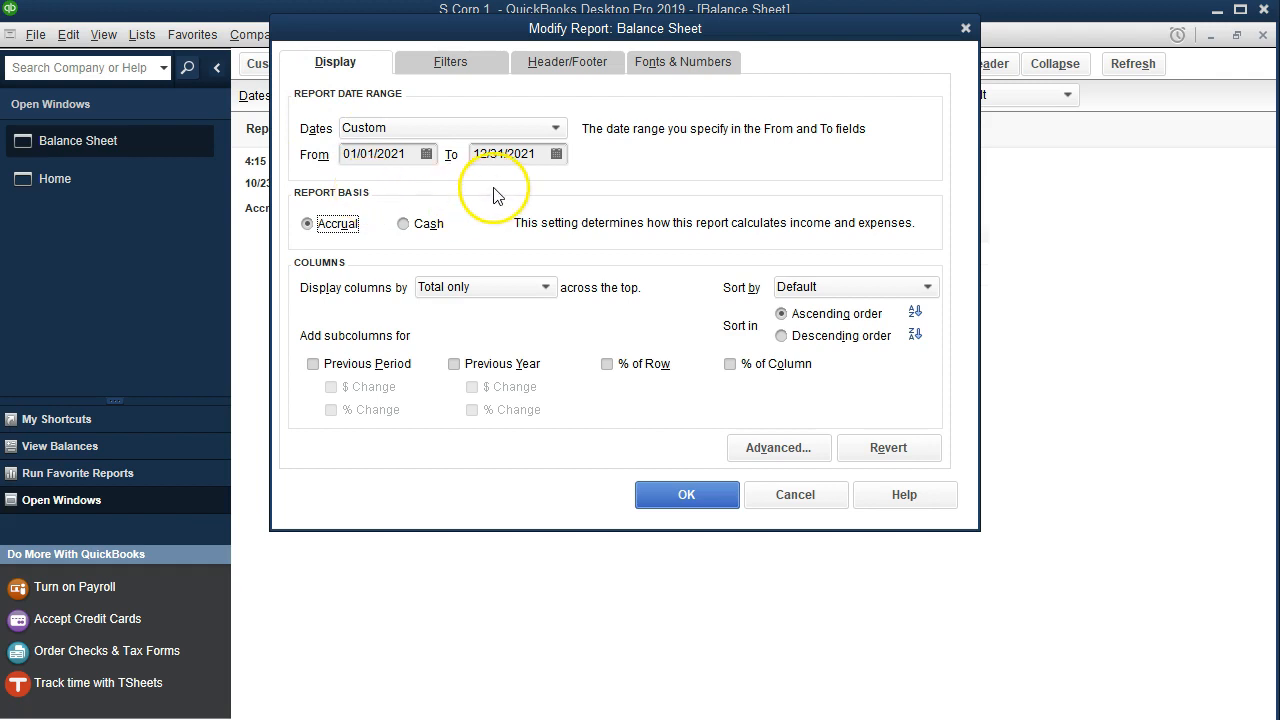
- Change the column labels font size to 11 and apply the report modifications
{"action": "left_click", "coordinate": [687, 66]}
{"action": "left_click", "coordinate": [609, 328]}
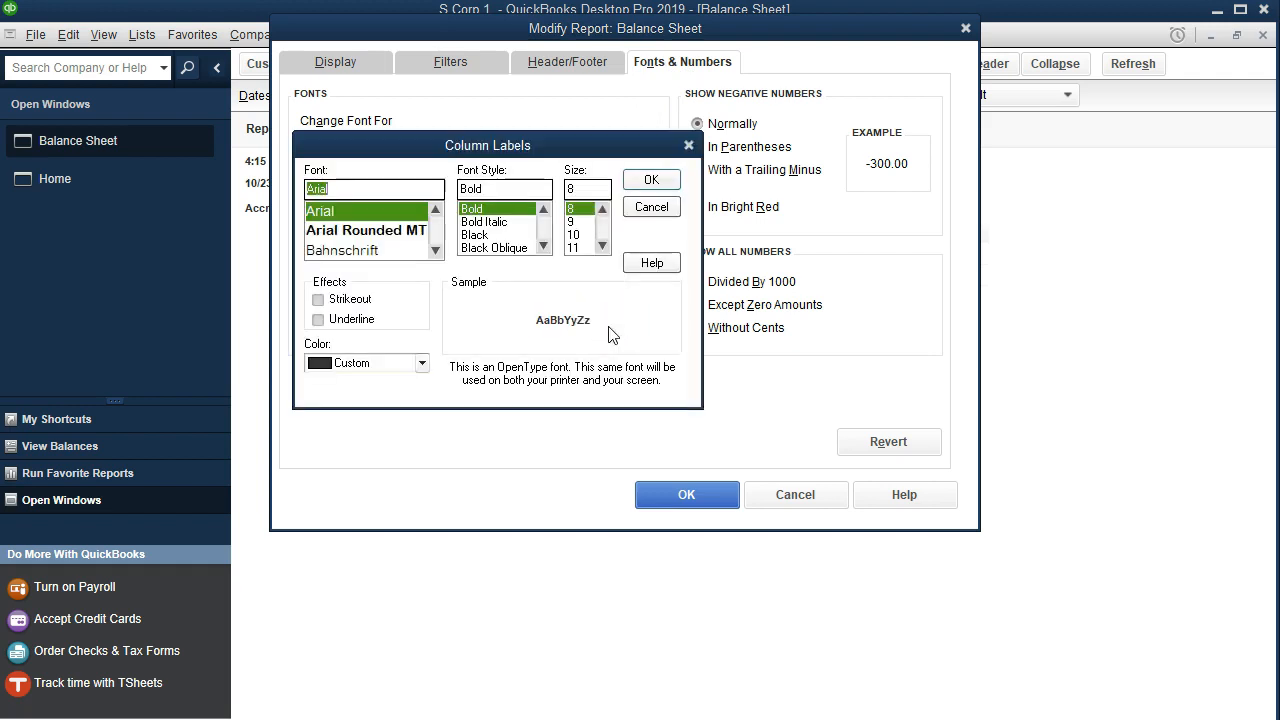
{"action": "left_click", "coordinate": [583, 248]}
{"action": "left_click", "coordinate": [651, 180]}
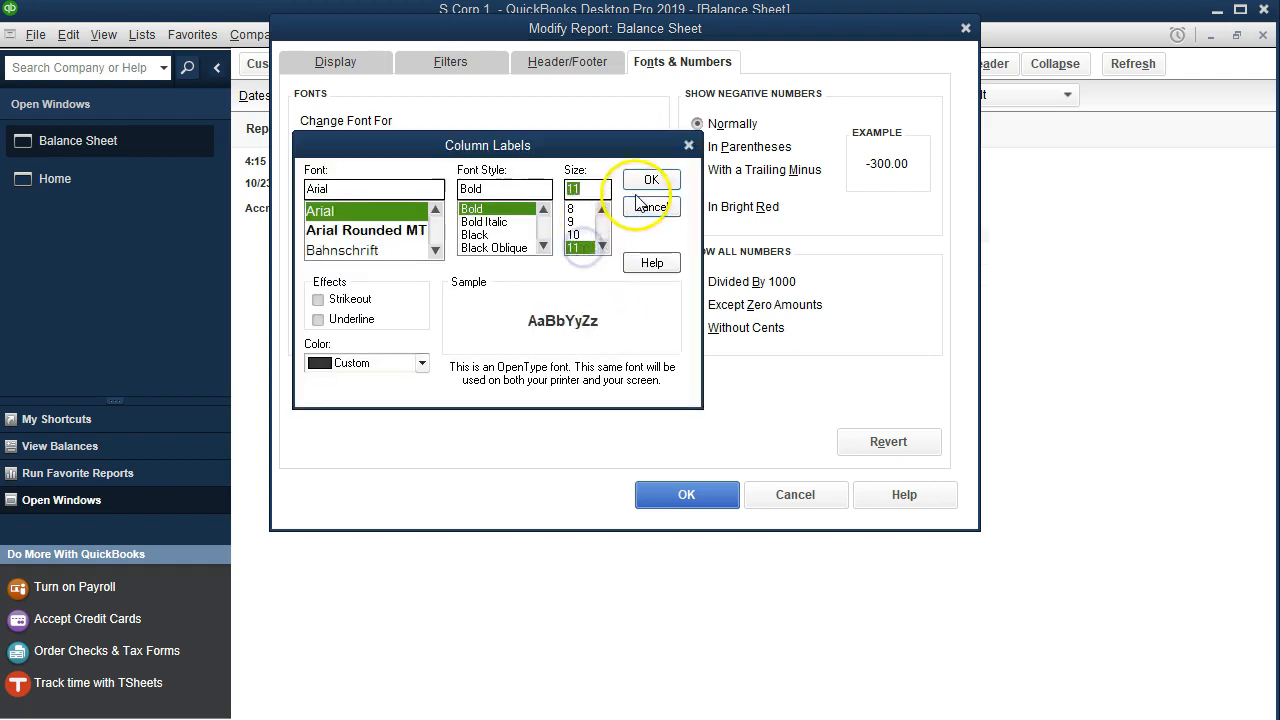
{"action": "left_click", "coordinate": [550, 158]}
{"action": "left_click", "coordinate": [680, 494]}
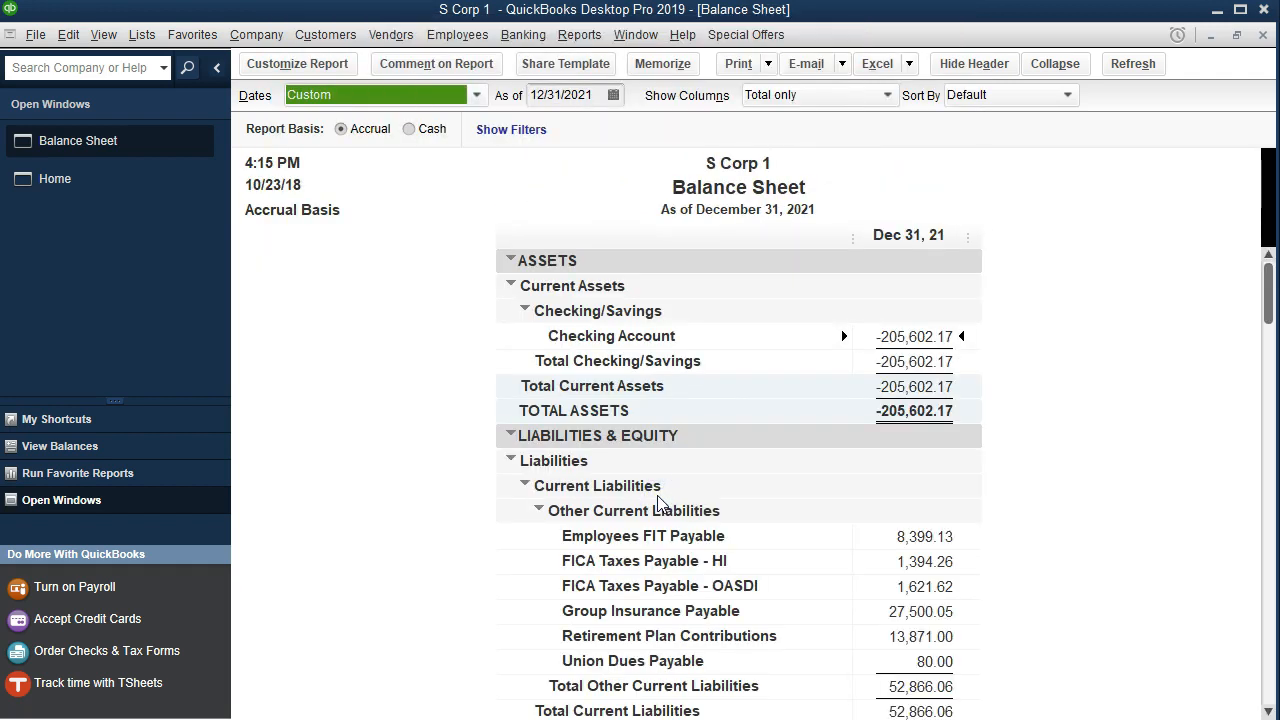
- Open Pay Liabilities for payroll liabilities from 12/31/2021 through 12/31/2021
{"action": "scroll", "coordinate": [671, 484], "scroll_direction": "down", "scroll_amount": 3}
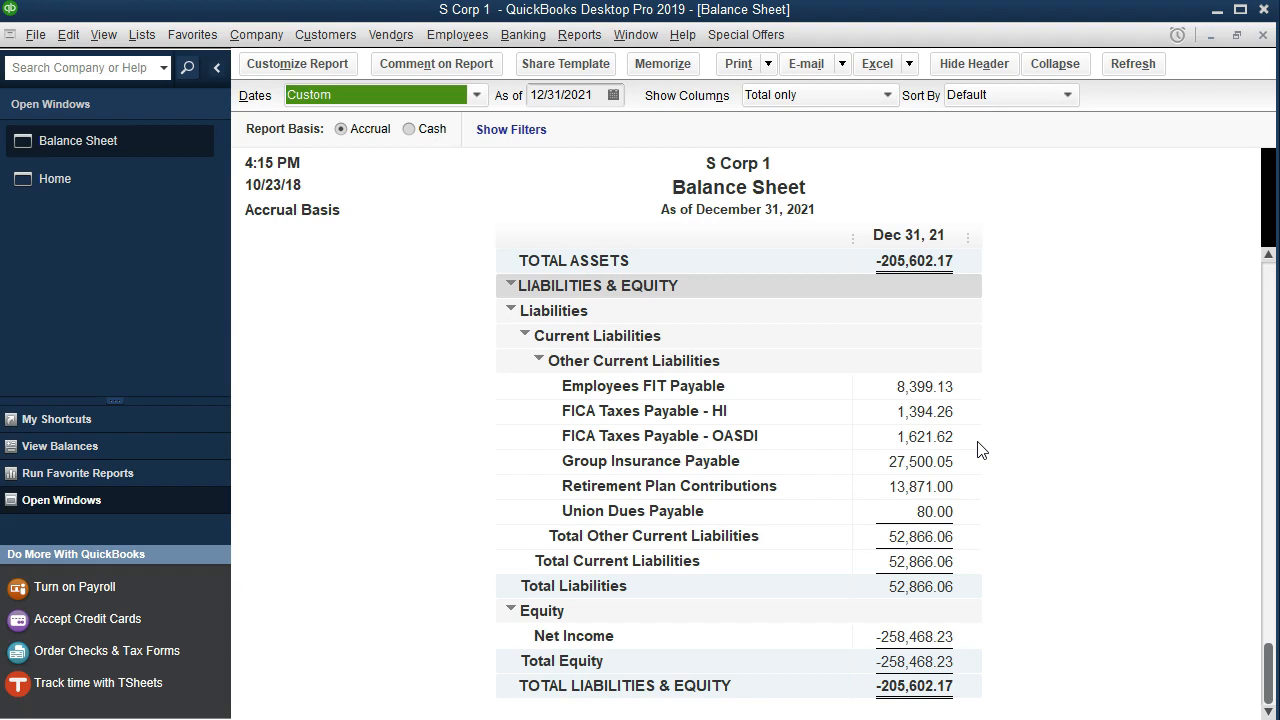
{"action": "left_click", "coordinate": [53, 188]}
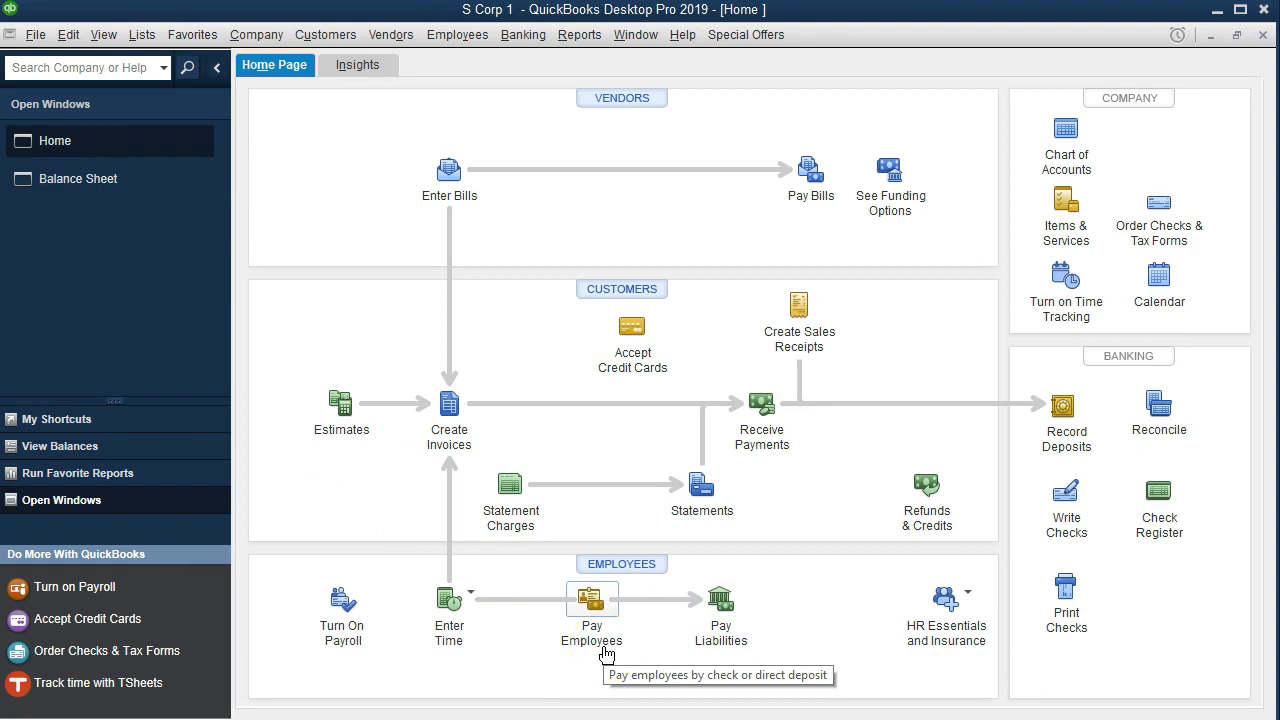
{"action": "left_click", "coordinate": [720, 630]}
{"action": "key", "text": "Tab"}
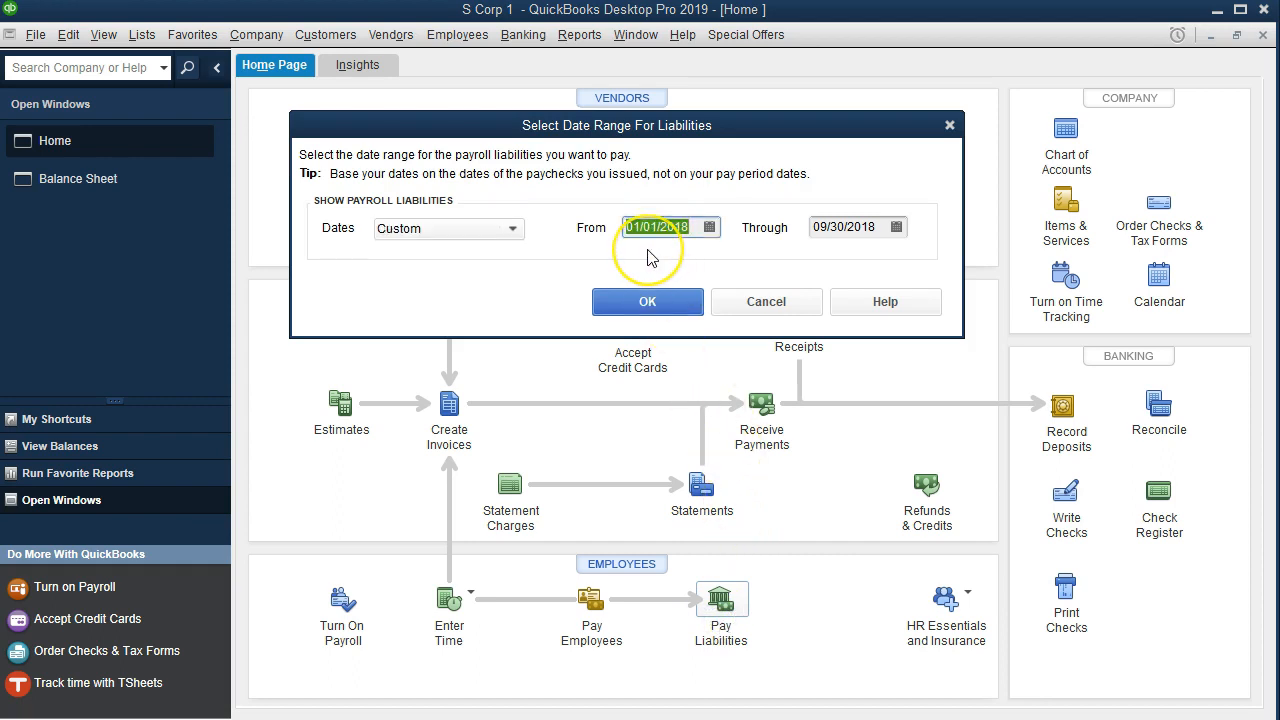
{"action": "type", "text": "1231"}
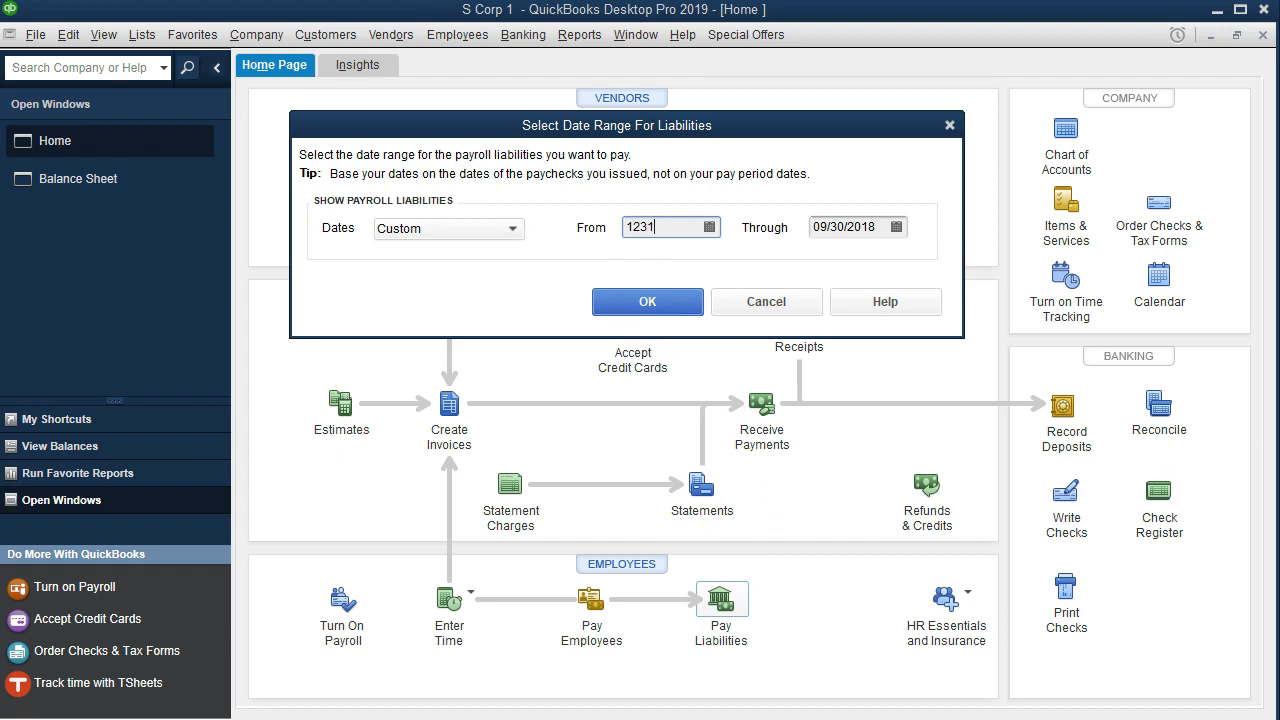
{"action": "key", "text": "Tab"}
{"action": "type", "text": "12/31/202"}
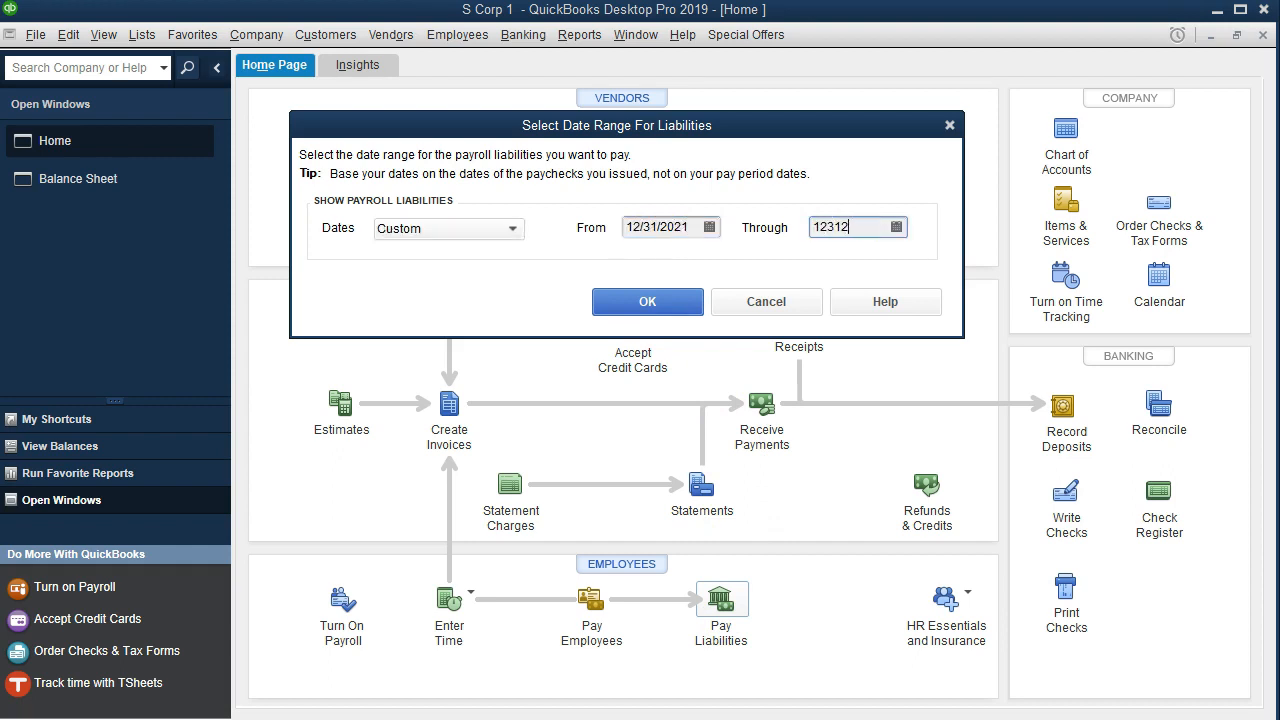
{"action": "type", "text": "1"}
{"action": "key", "text": "Tab"}
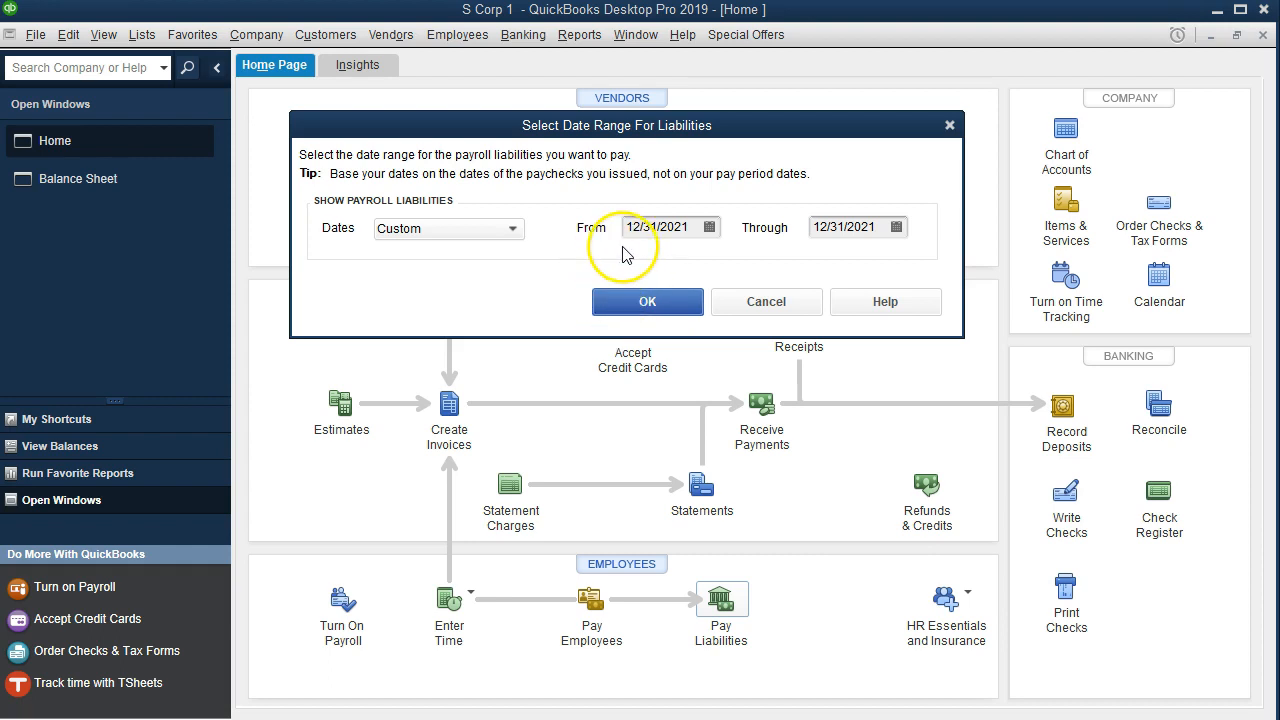
{"action": "left_click", "coordinate": [650, 302]}
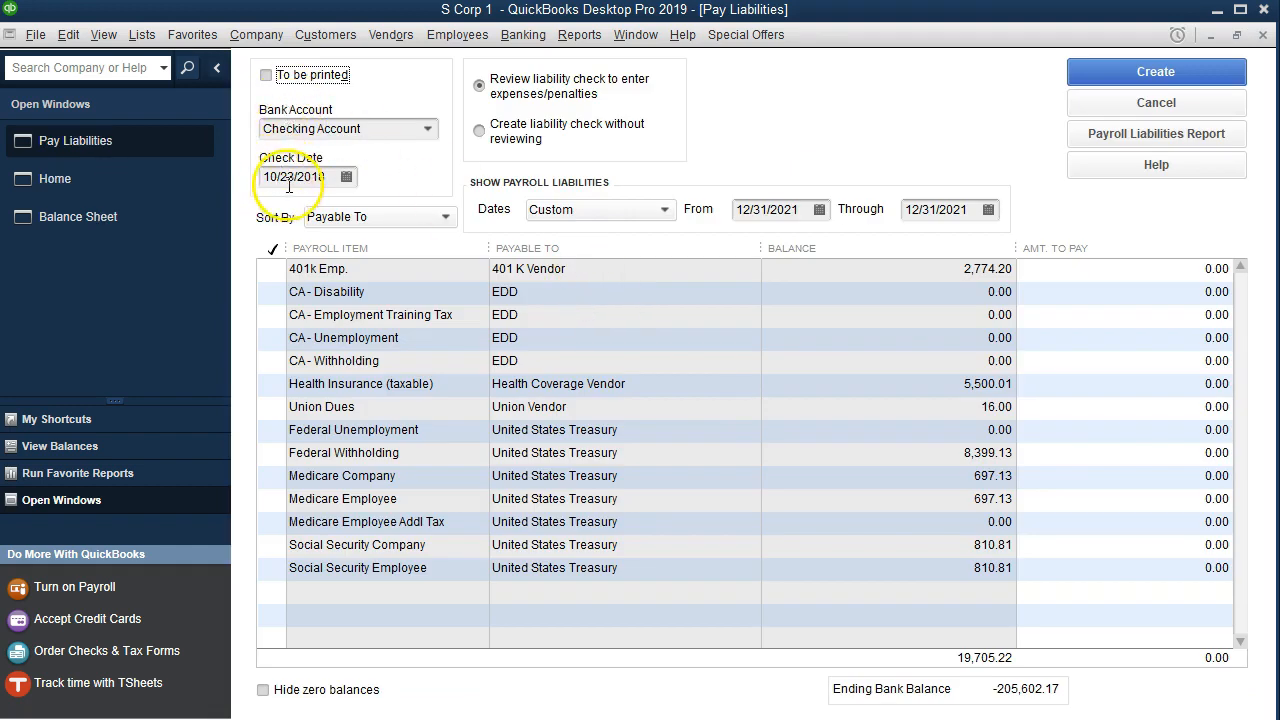
- Set the liability check date to 01/15/2022, accepting the future-date warning
{"action": "left_click_drag", "start_coordinate": [333, 177], "coordinate": [252, 175]}
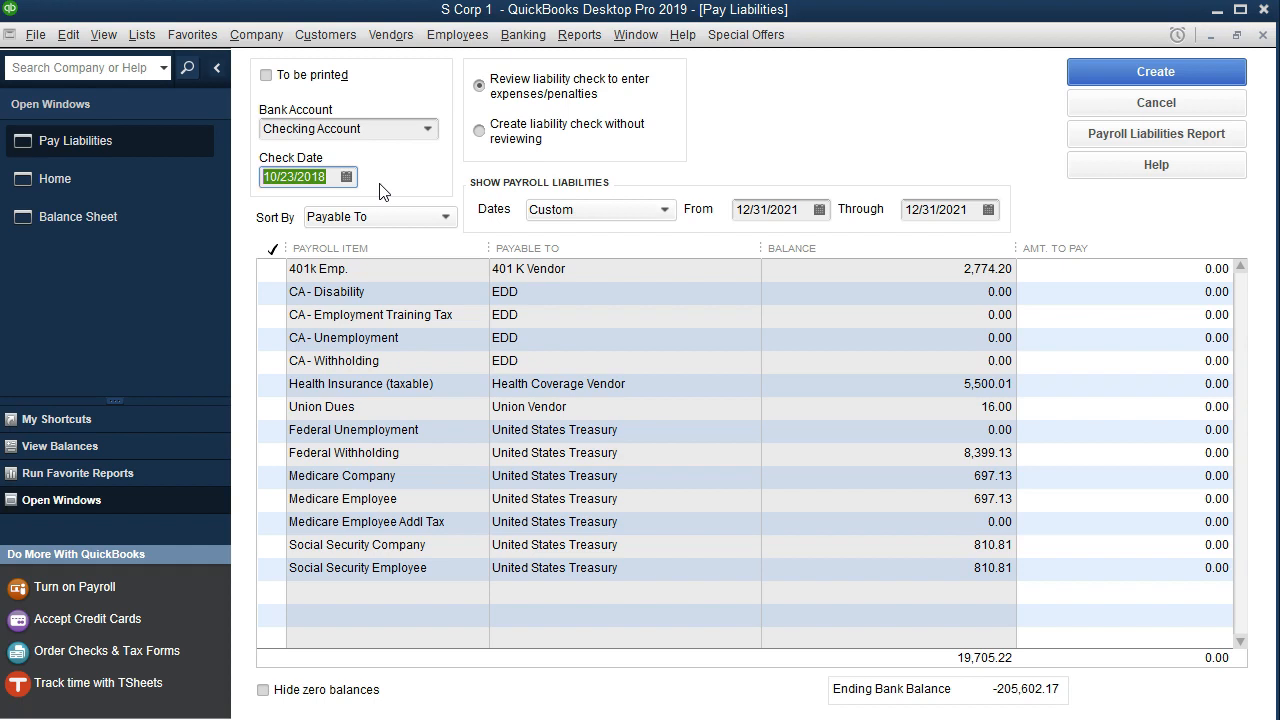
{"action": "type", "text": "010122"}
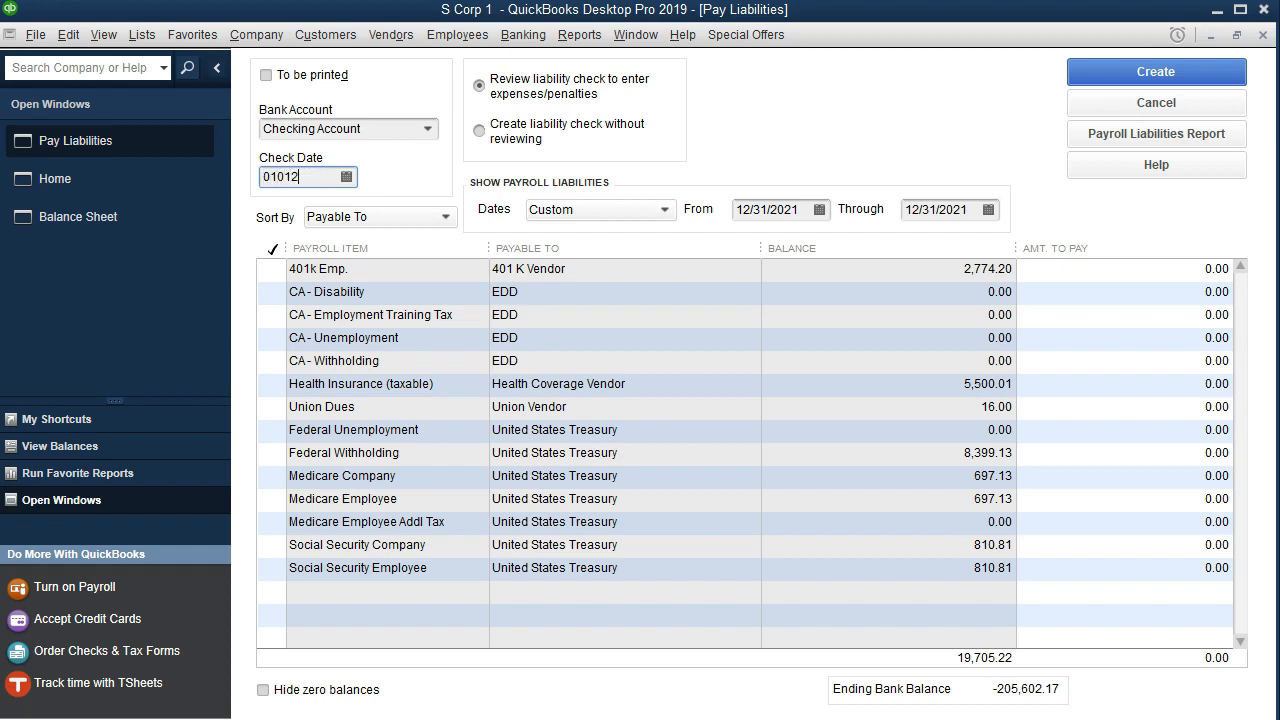
{"action": "key", "text": "BackSpace"}
{"action": "key", "text": "BackSpace"}
{"action": "key", "text": "BackSpace"}
{"action": "key", "text": "BackSpace"}
{"action": "type", "text": "1522"}
{"action": "key", "text": "Tab"}
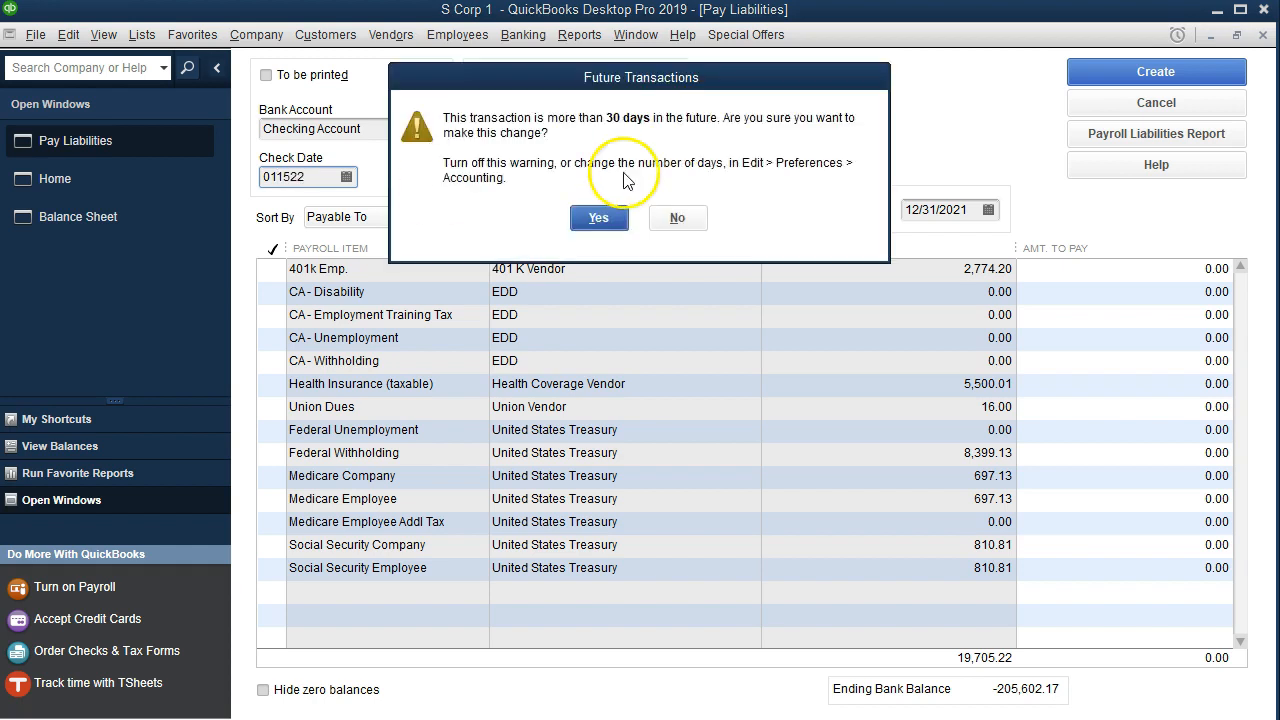
{"action": "left_click", "coordinate": [597, 216]}
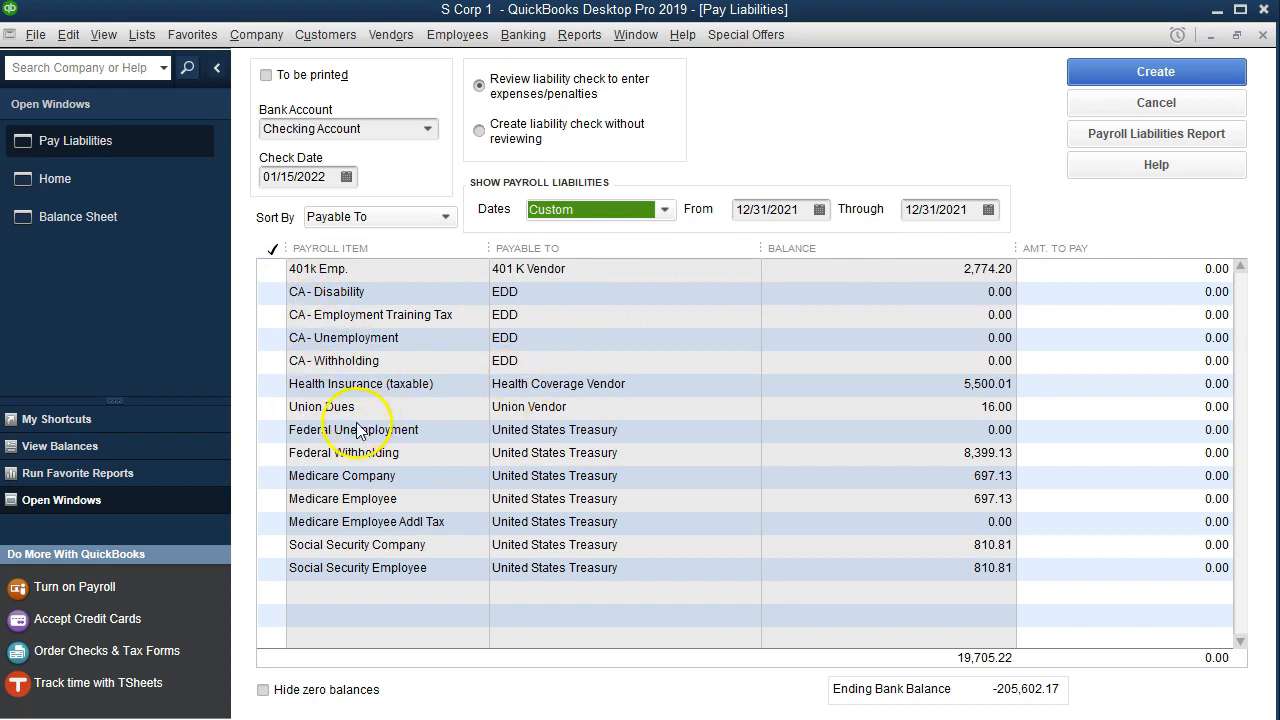
- Mark the Federal Unemployment, Federal Withholding, Medicare and Social Security liabilities for payment, then create and save the liability check
{"action": "left_click", "coordinate": [269, 429]}
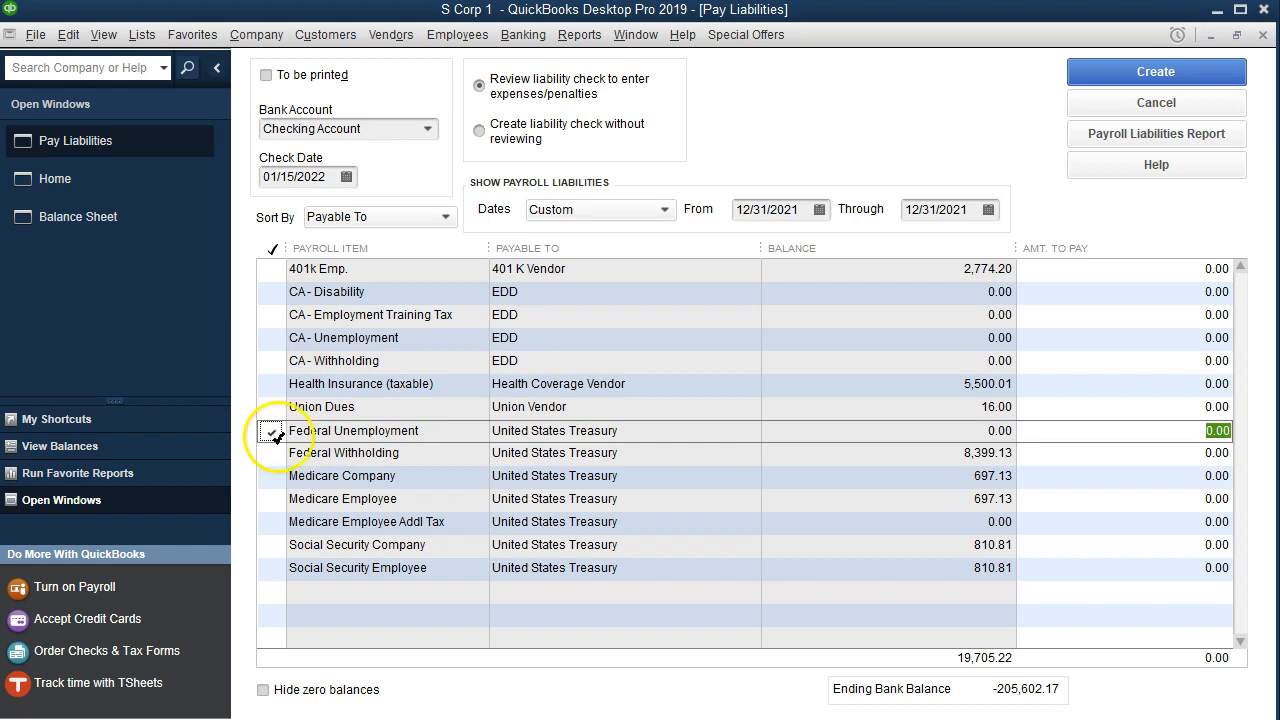
{"action": "left_click", "coordinate": [278, 452]}
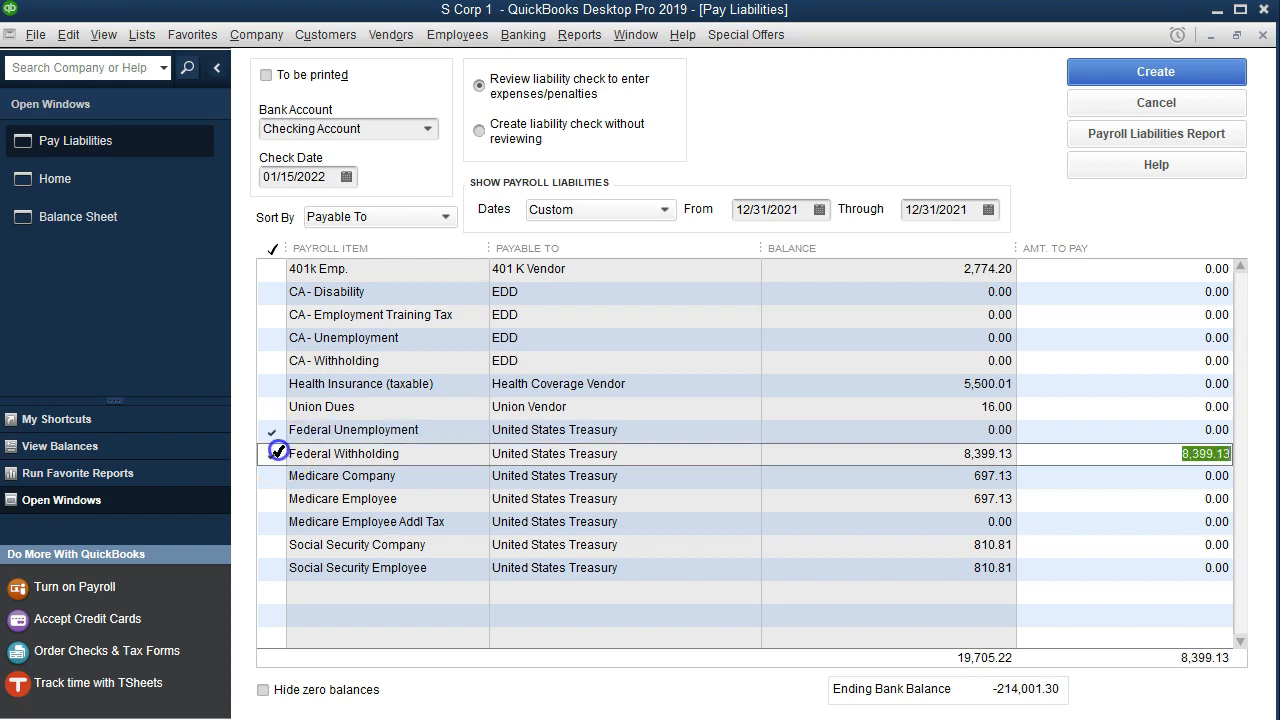
{"action": "left_click", "coordinate": [276, 473]}
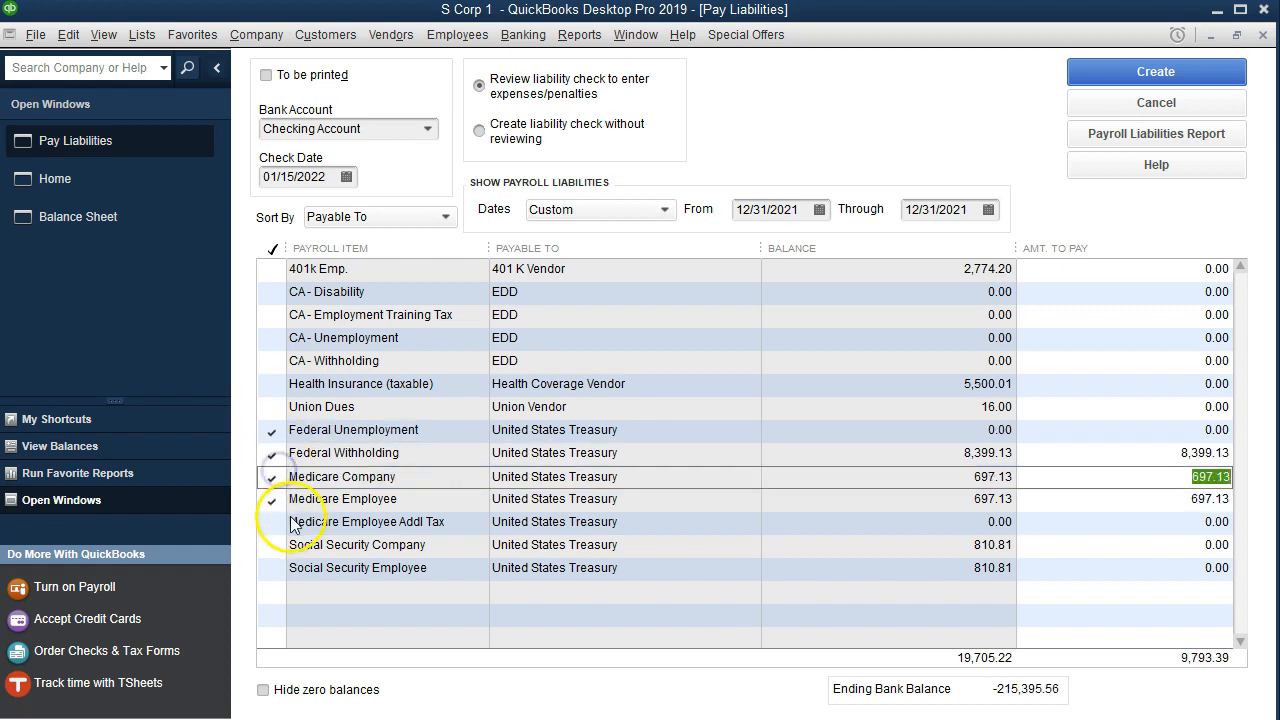
{"action": "left_click", "coordinate": [276, 545]}
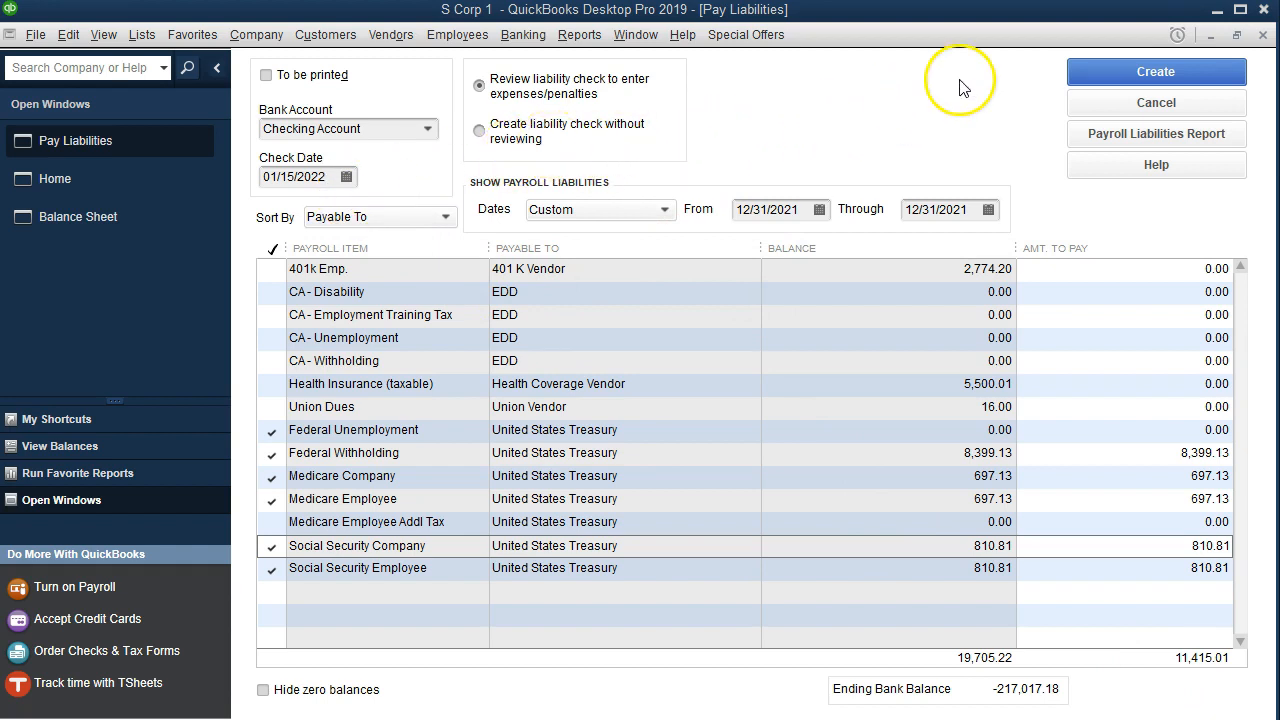
{"action": "left_click", "coordinate": [1080, 78]}
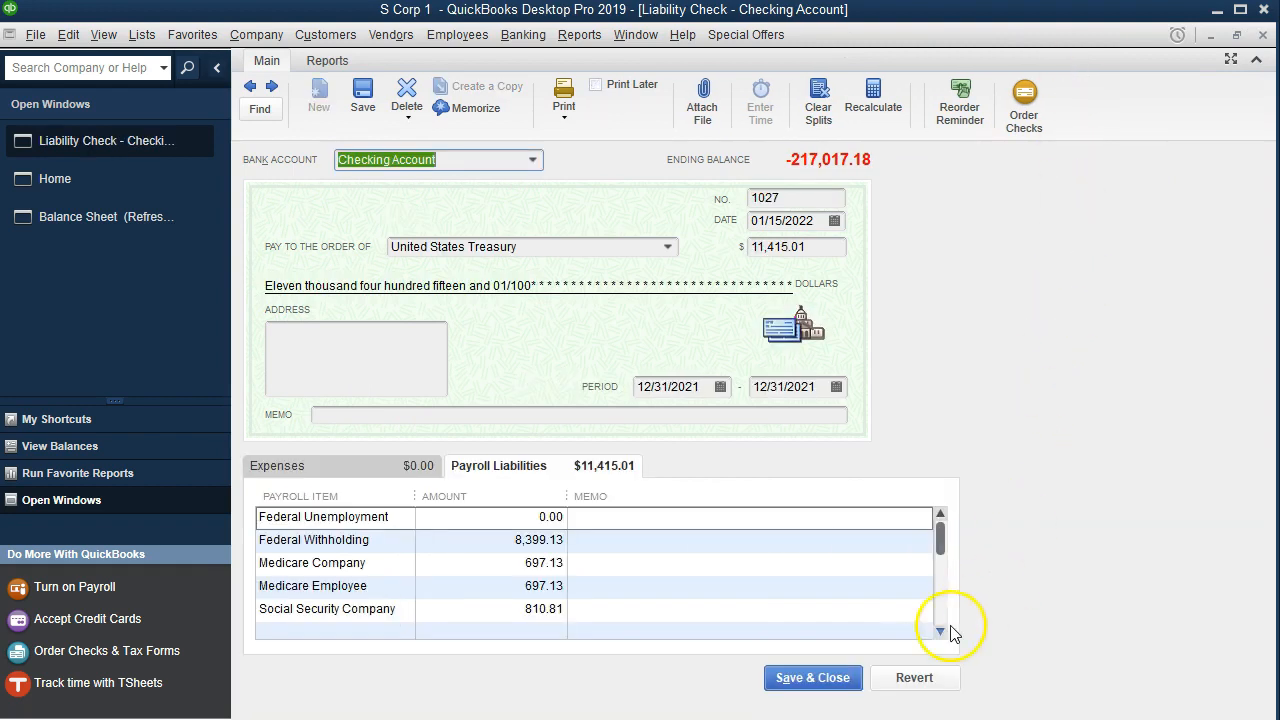
{"action": "left_click", "coordinate": [813, 682]}
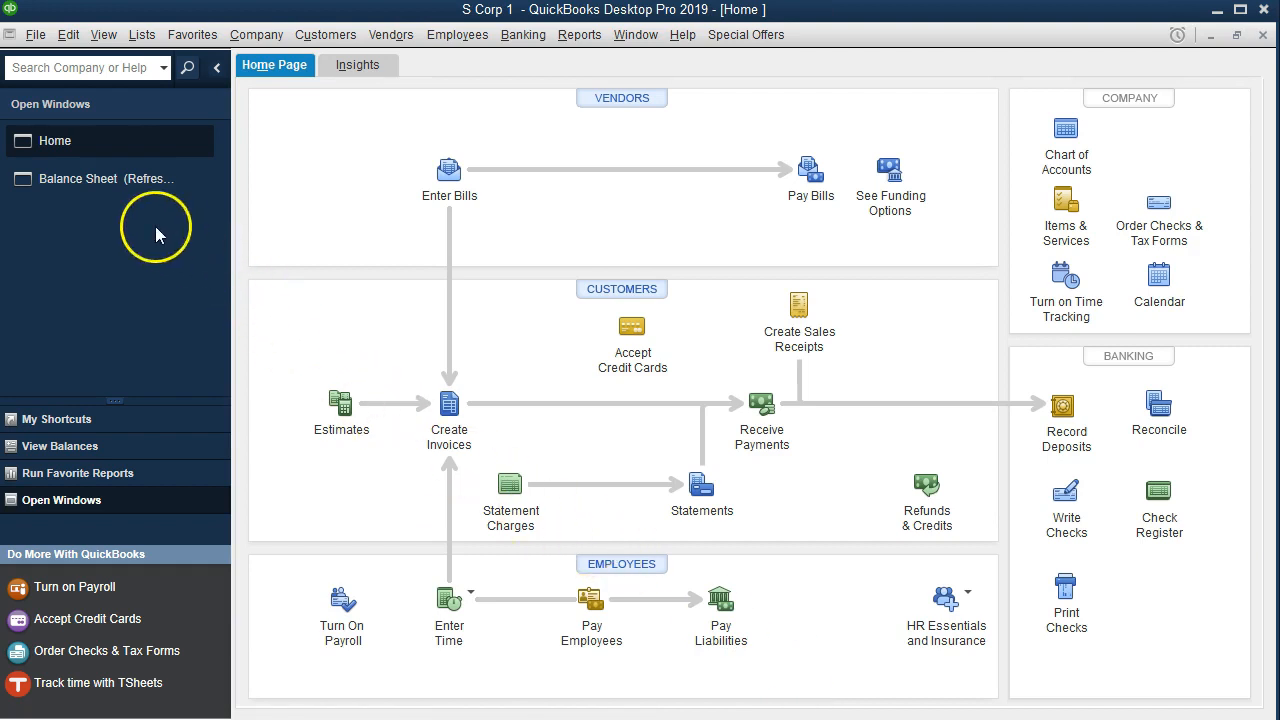
- Set the balance sheet report's date range from 01/01/2022 to 01/15/2022
{"action": "left_click", "coordinate": [117, 196]}
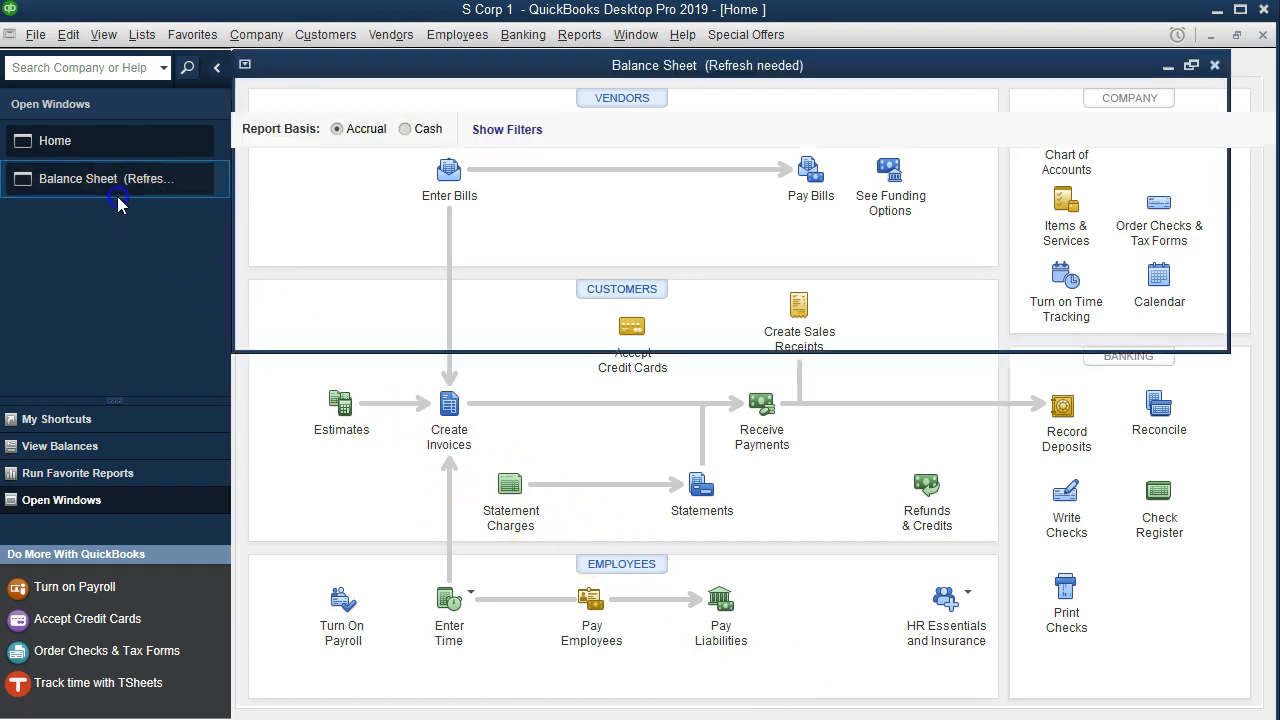
{"action": "left_click", "coordinate": [395, 248]}
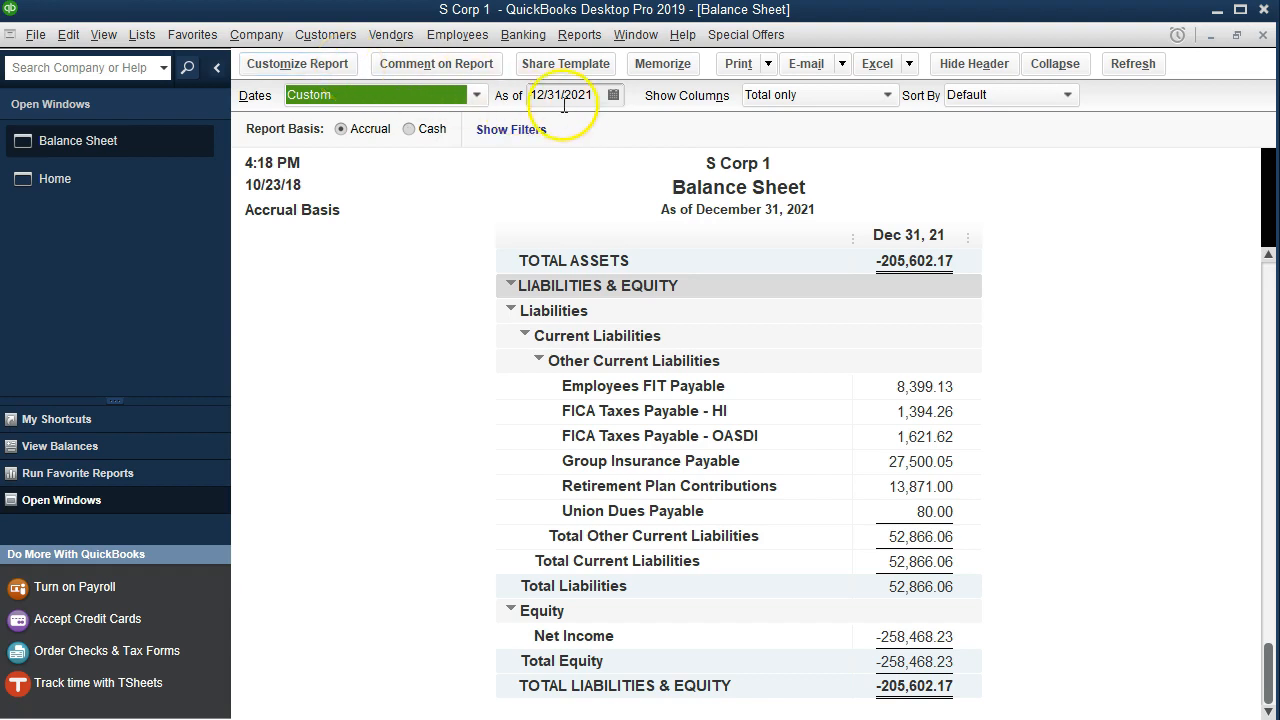
{"action": "left_click", "coordinate": [346, 66]}
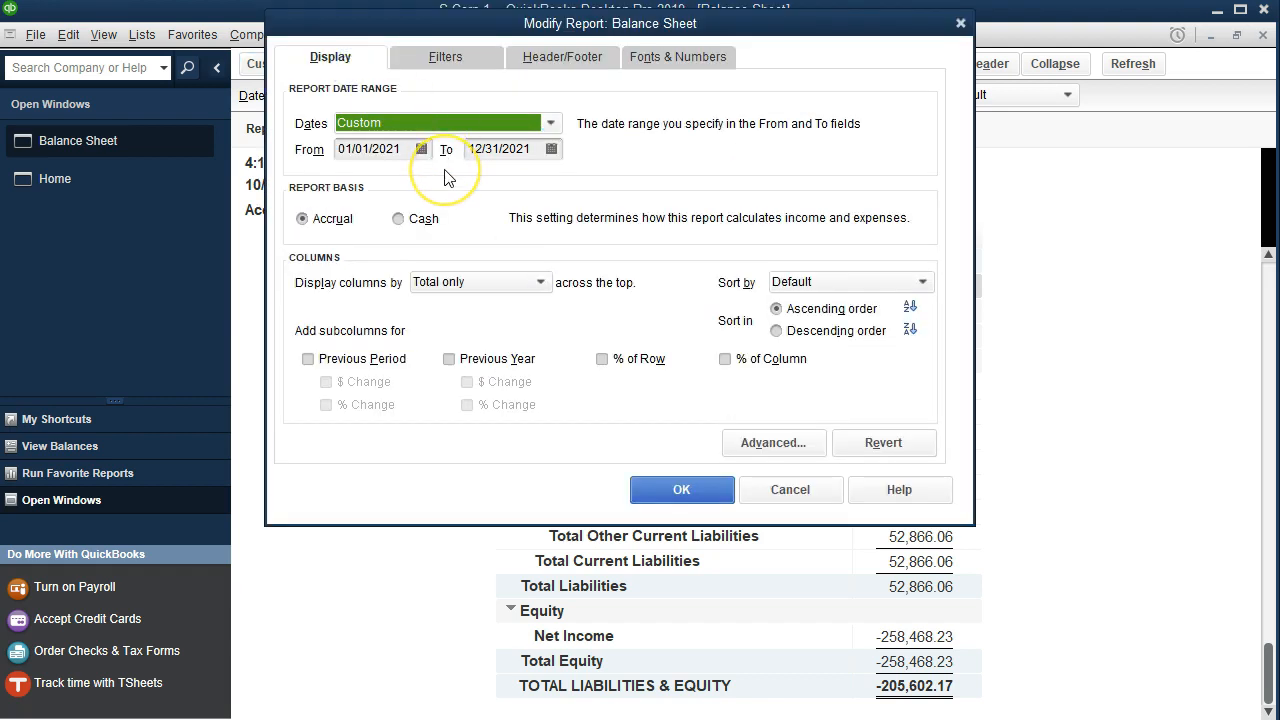
{"action": "key", "text": "Tab"}
{"action": "type", "text": "01012022"}
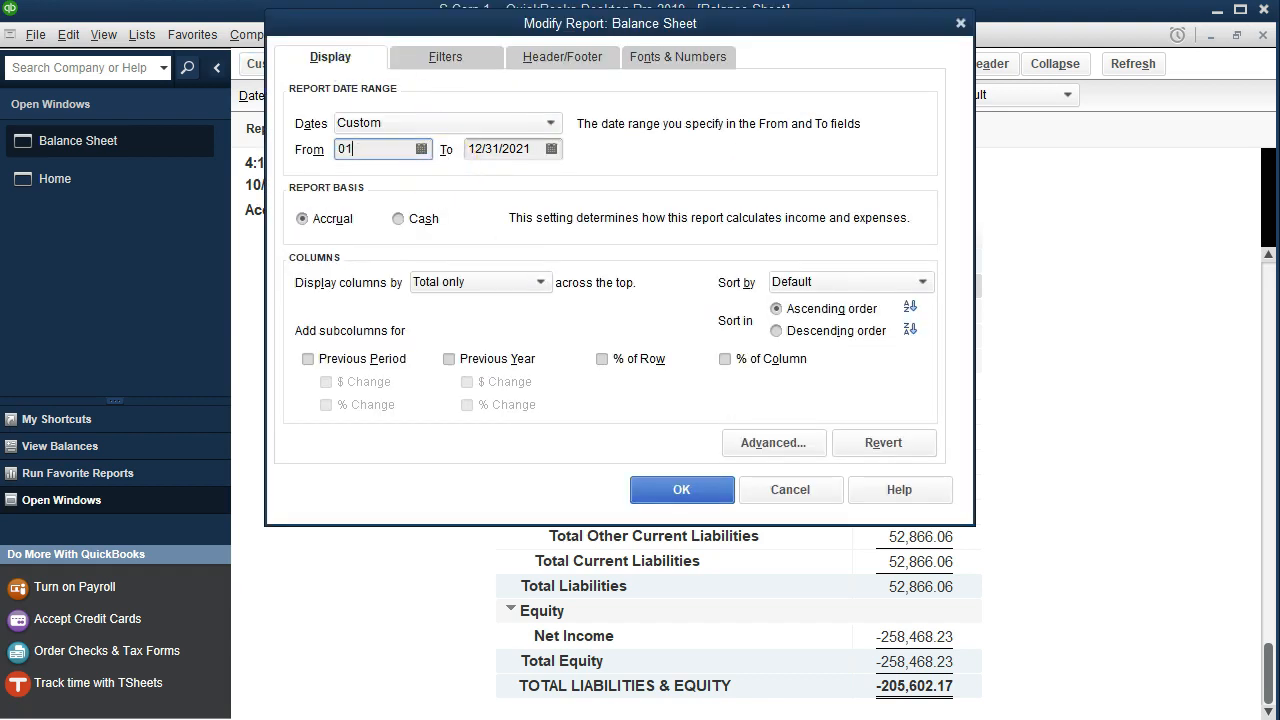
{"action": "key", "text": "Tab"}
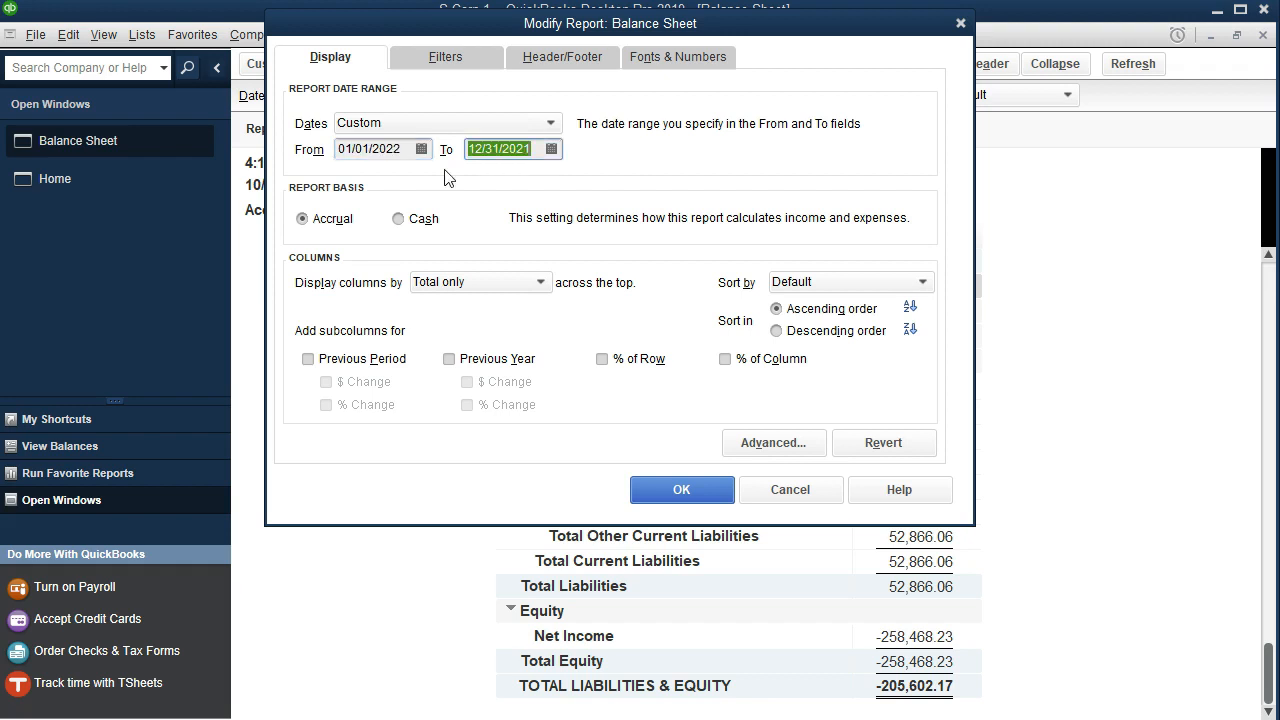
{"action": "type", "text": "011522"}
{"action": "key", "text": "Tab"}
{"action": "left_click", "coordinate": [391, 178]}
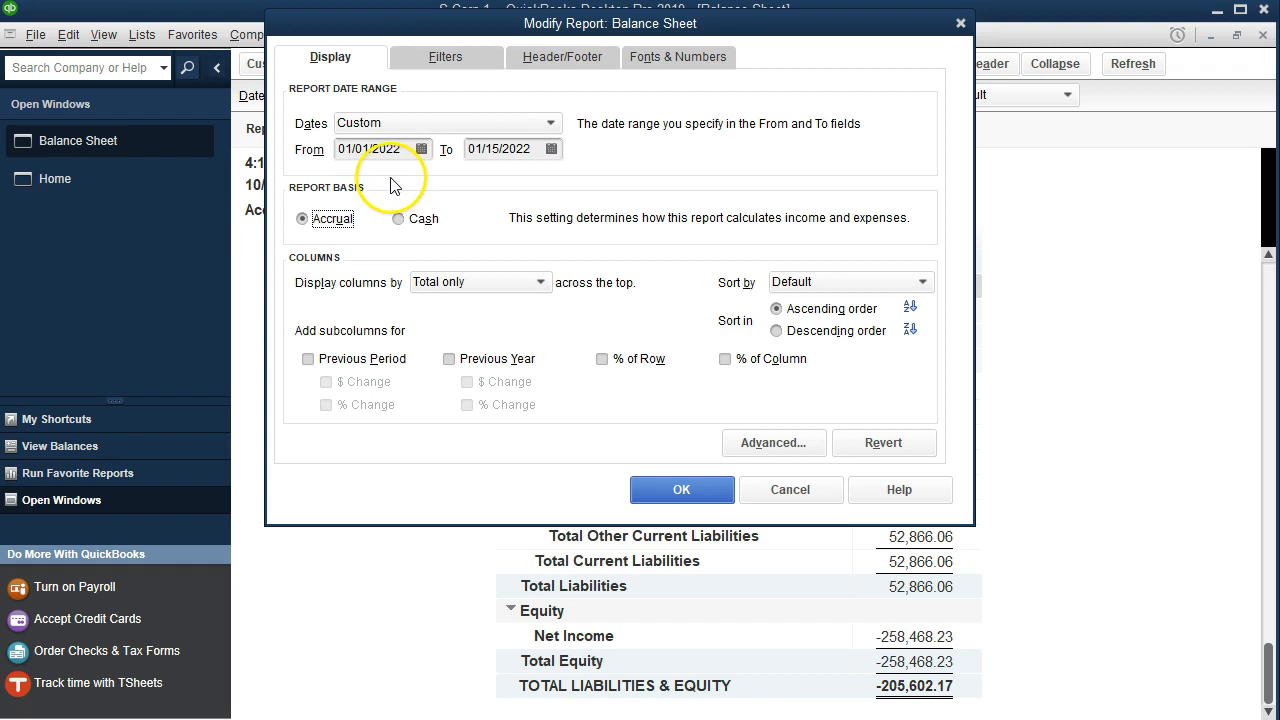
{"action": "left_click", "coordinate": [700, 490]}
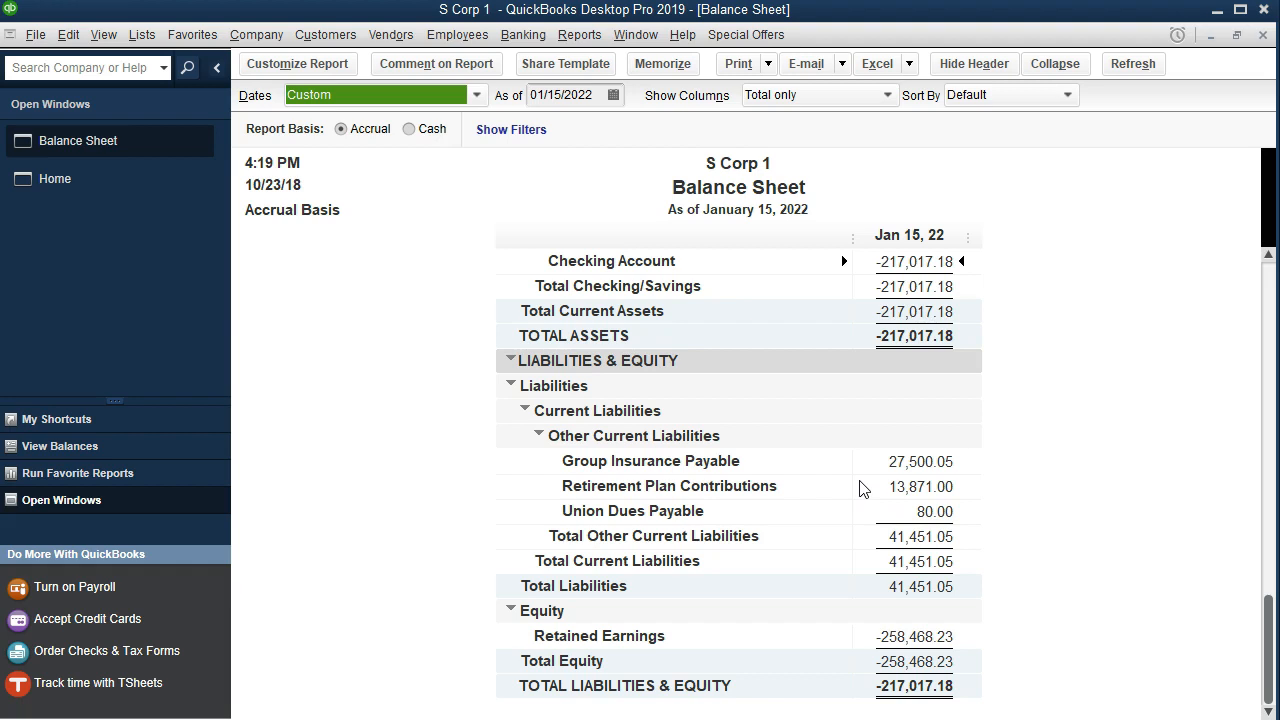
- Open the Trial Balance report for 01/01/2021 to 12/31/2021
{"action": "left_click", "coordinate": [579, 36]}
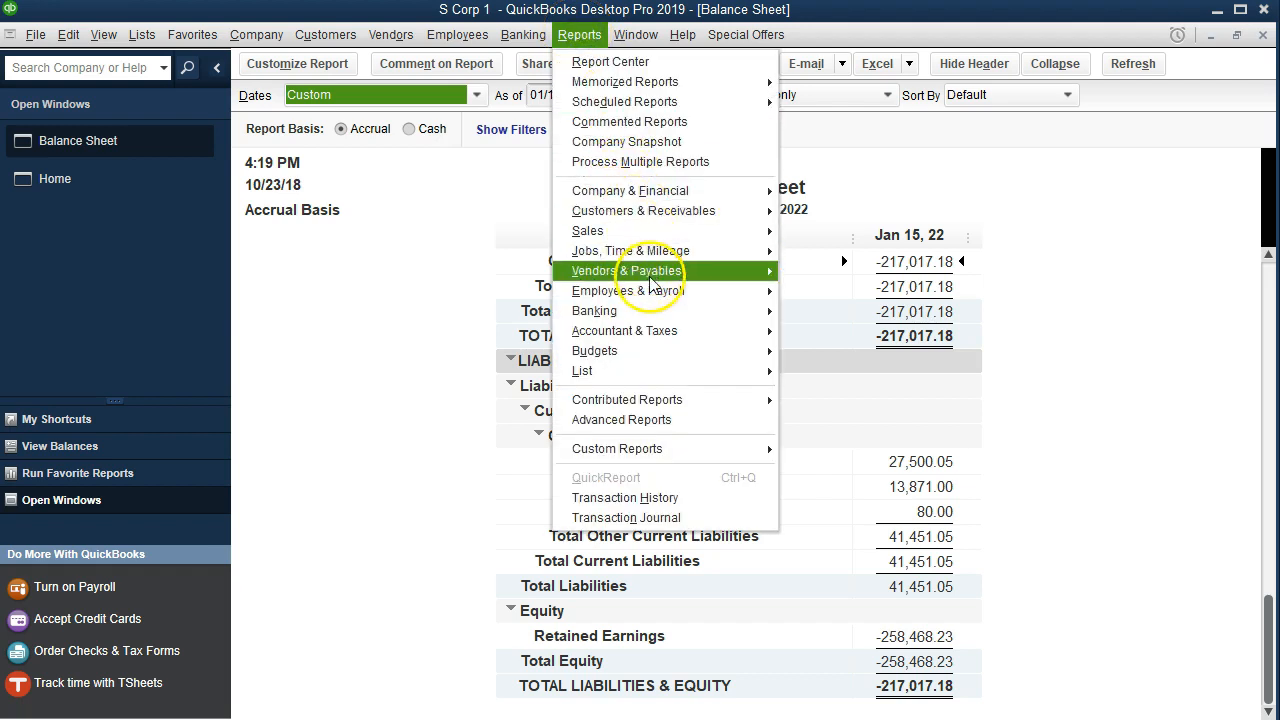
{"action": "mouse_move", "coordinate": [674, 330]}
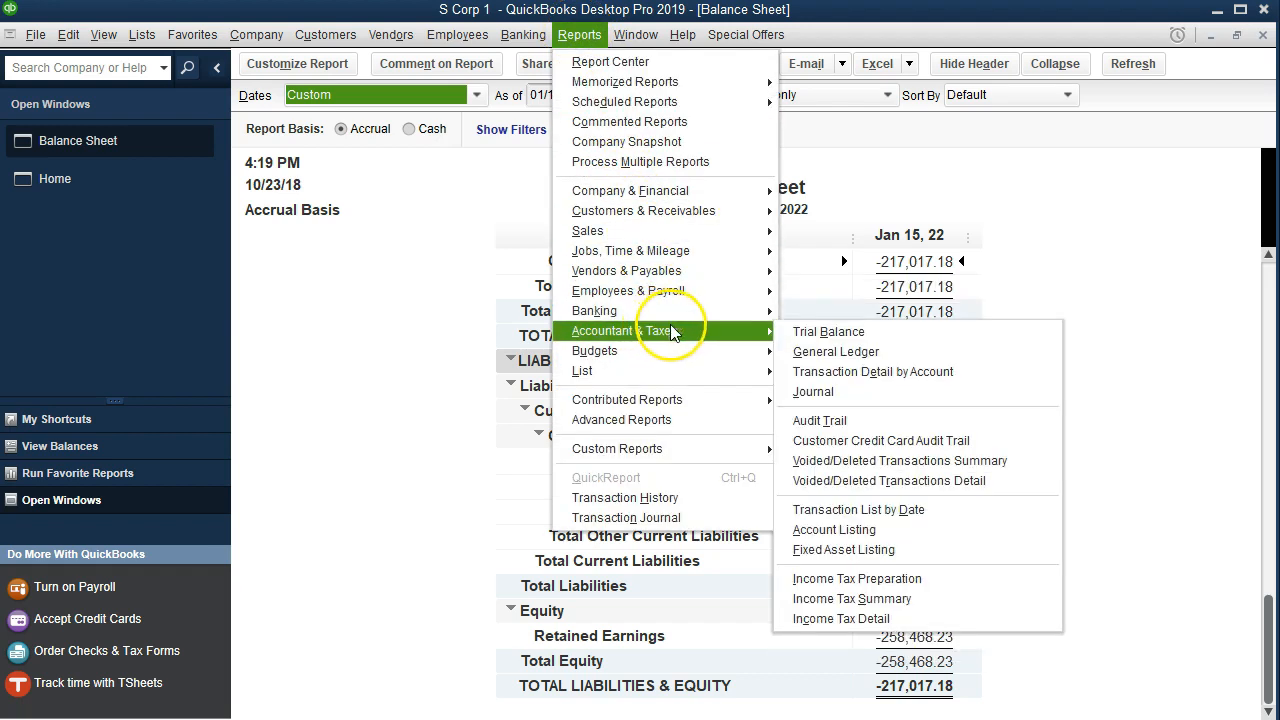
{"action": "left_click", "coordinate": [800, 338]}
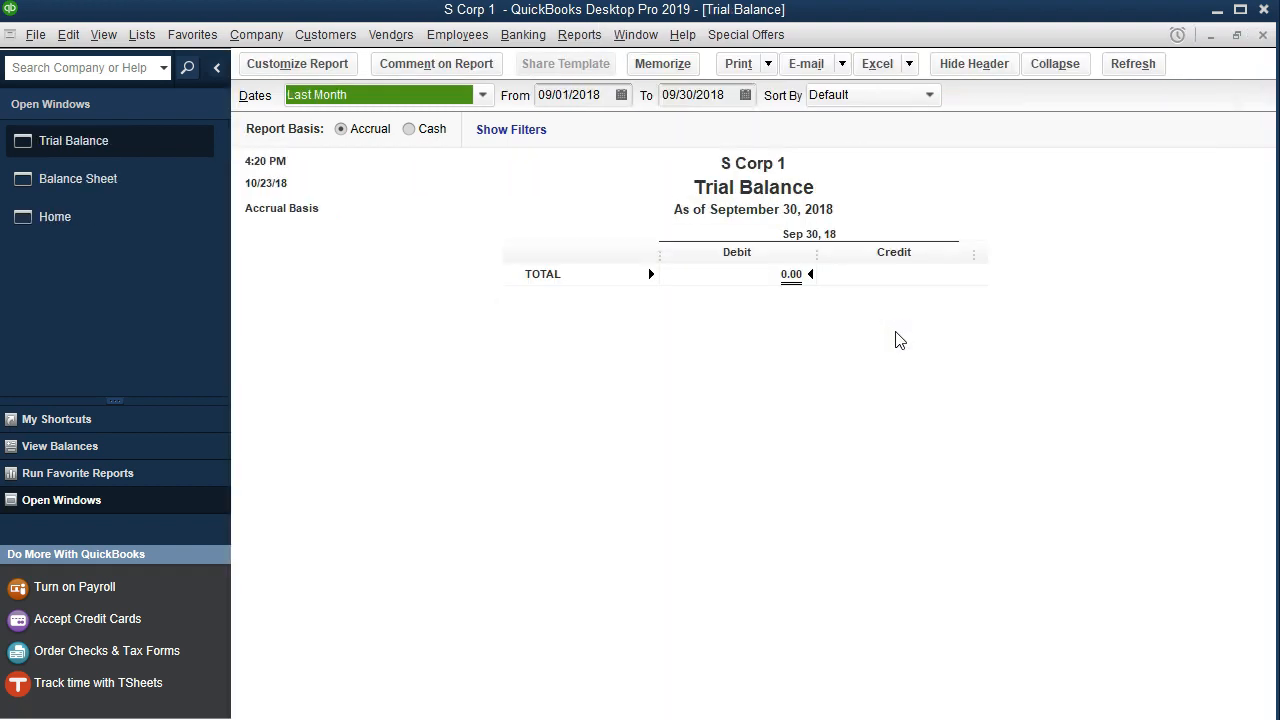
{"action": "key", "text": "Tab"}
{"action": "type", "text": "1/1/21"}
{"action": "key", "text": "Tab"}
{"action": "type", "text": "12/31"}
{"action": "key", "text": "Tab"}
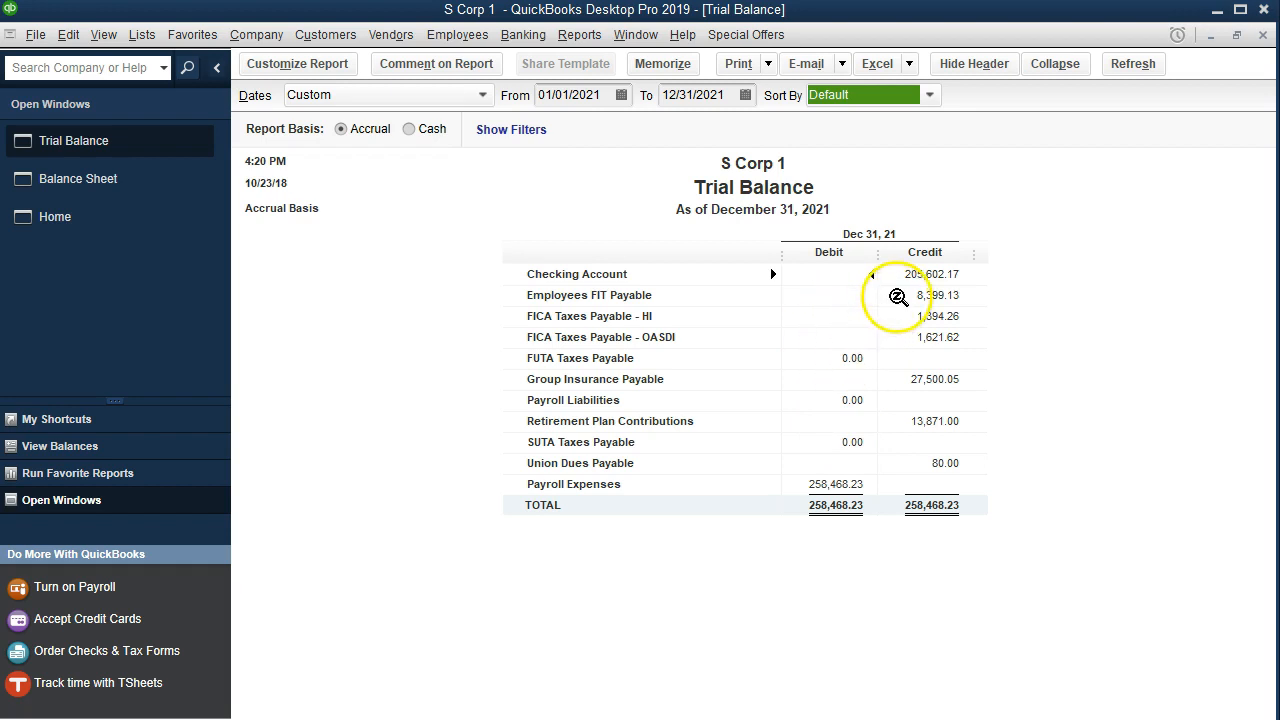
{"action": "left_click", "coordinate": [896, 295]}
{"action": "key", "text": "Down"}
{"action": "key", "text": "Down"}
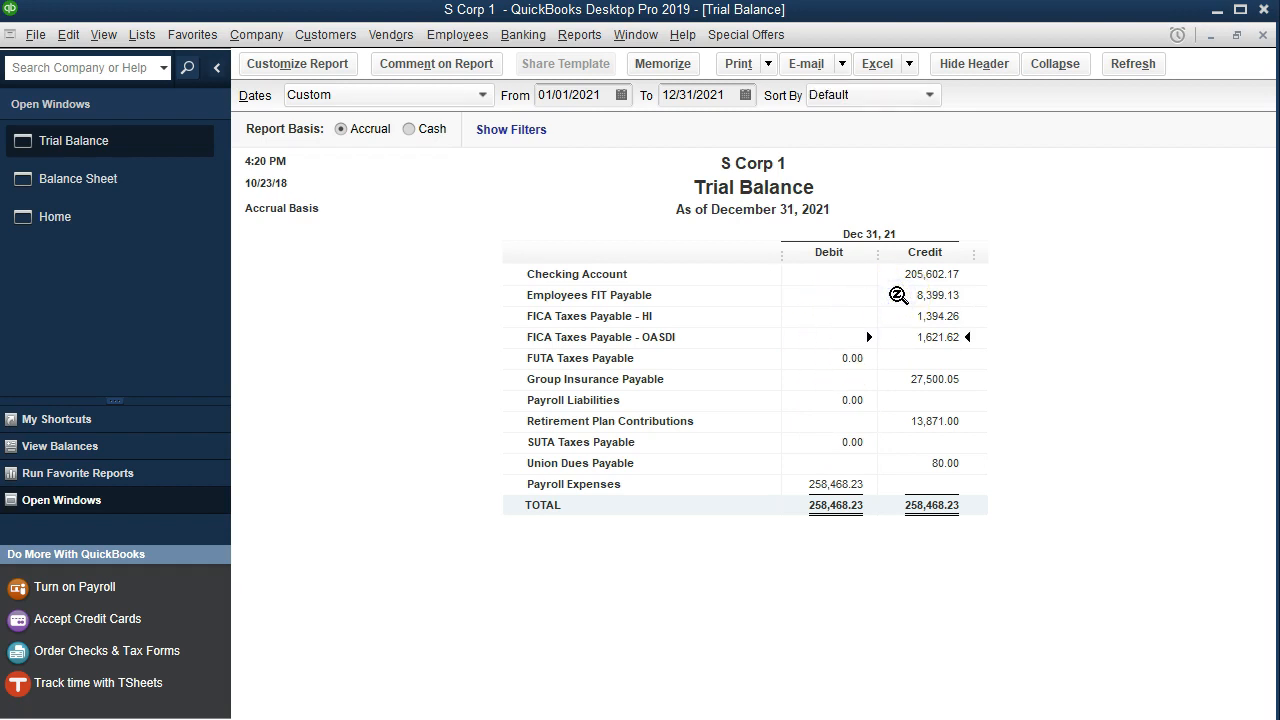
- Customize the trial balance report to enlarge its fonts through the Fonts & Numbers font settings
{"action": "left_click", "coordinate": [314, 64]}
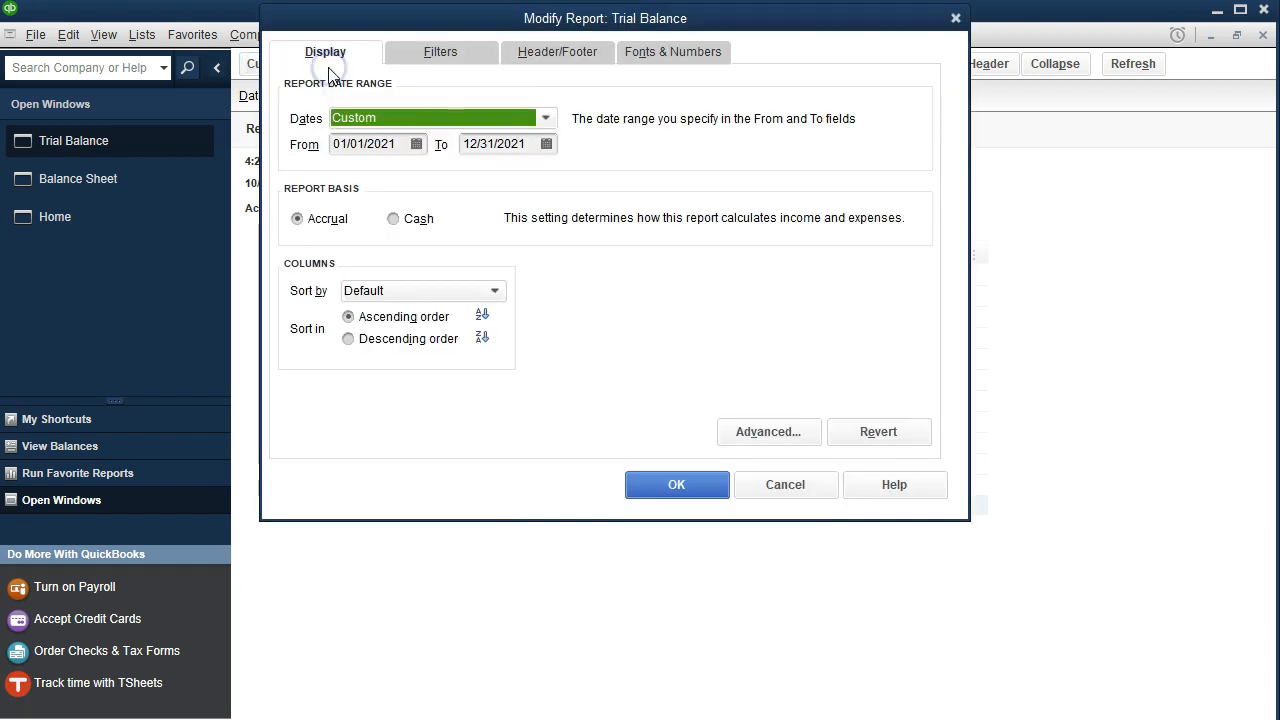
{"action": "left_click", "coordinate": [658, 55]}
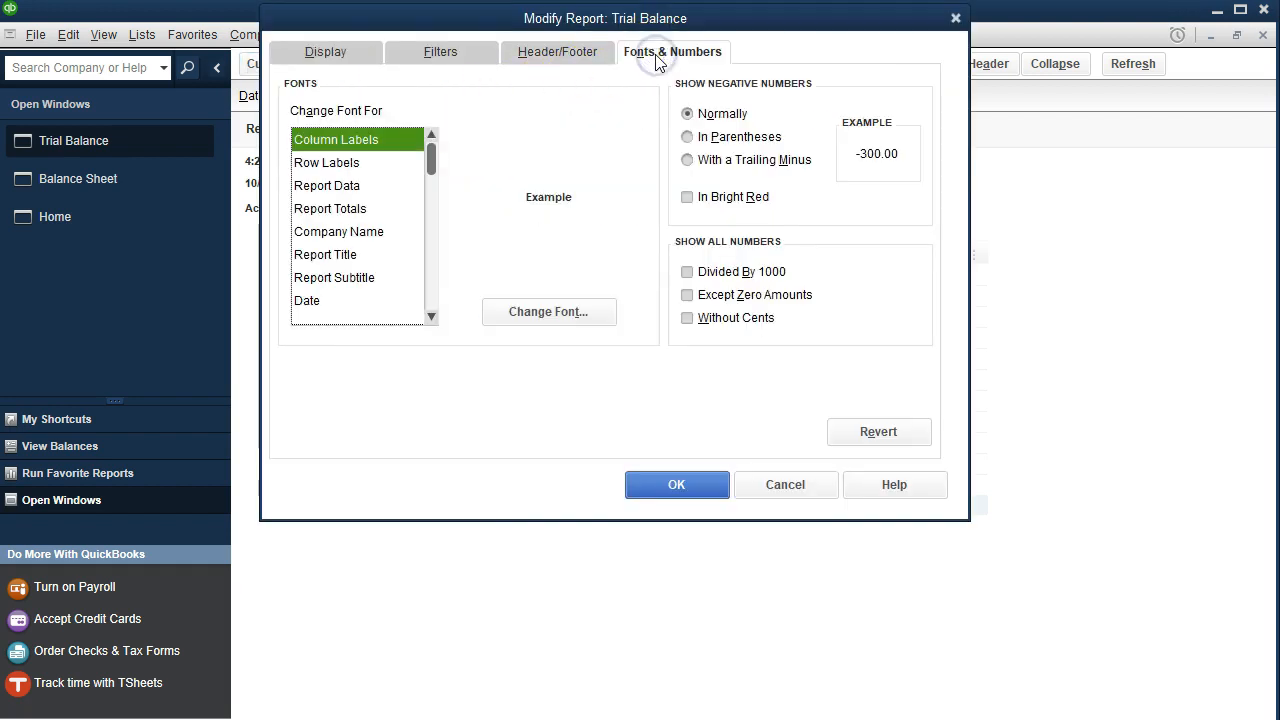
{"action": "left_click", "coordinate": [543, 309]}
{"action": "left_click", "coordinate": [566, 237]}
{"action": "left_click", "coordinate": [641, 169]}
{"action": "left_click", "coordinate": [549, 157]}
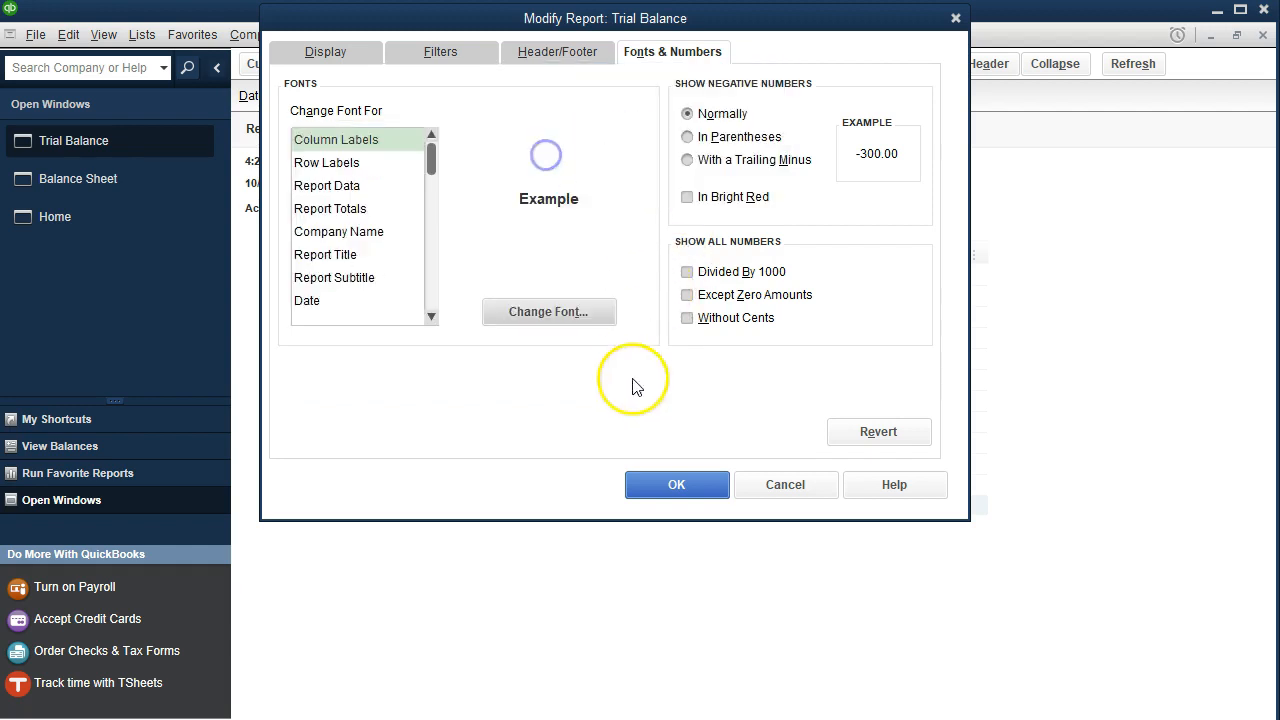
{"action": "left_click", "coordinate": [676, 484]}
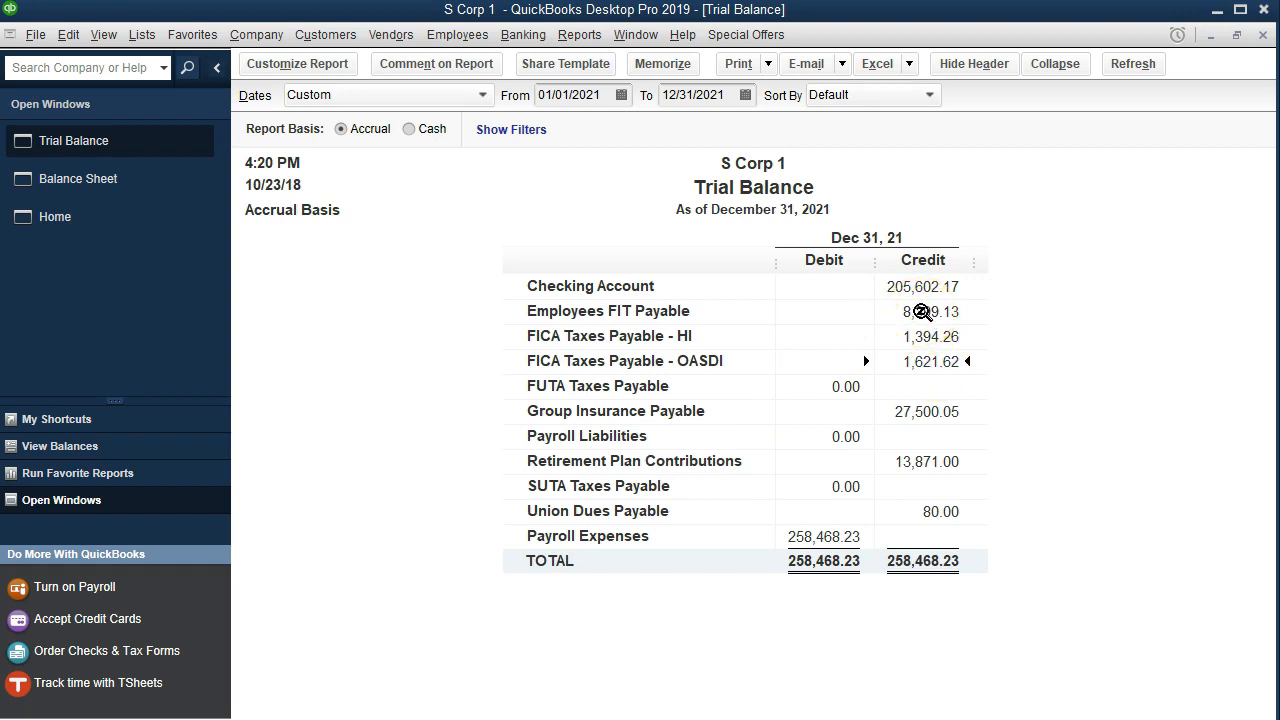
- Drill down into the Employees FIT Payable balance and review its transactions
{"action": "double_click", "coordinate": [920, 312]}
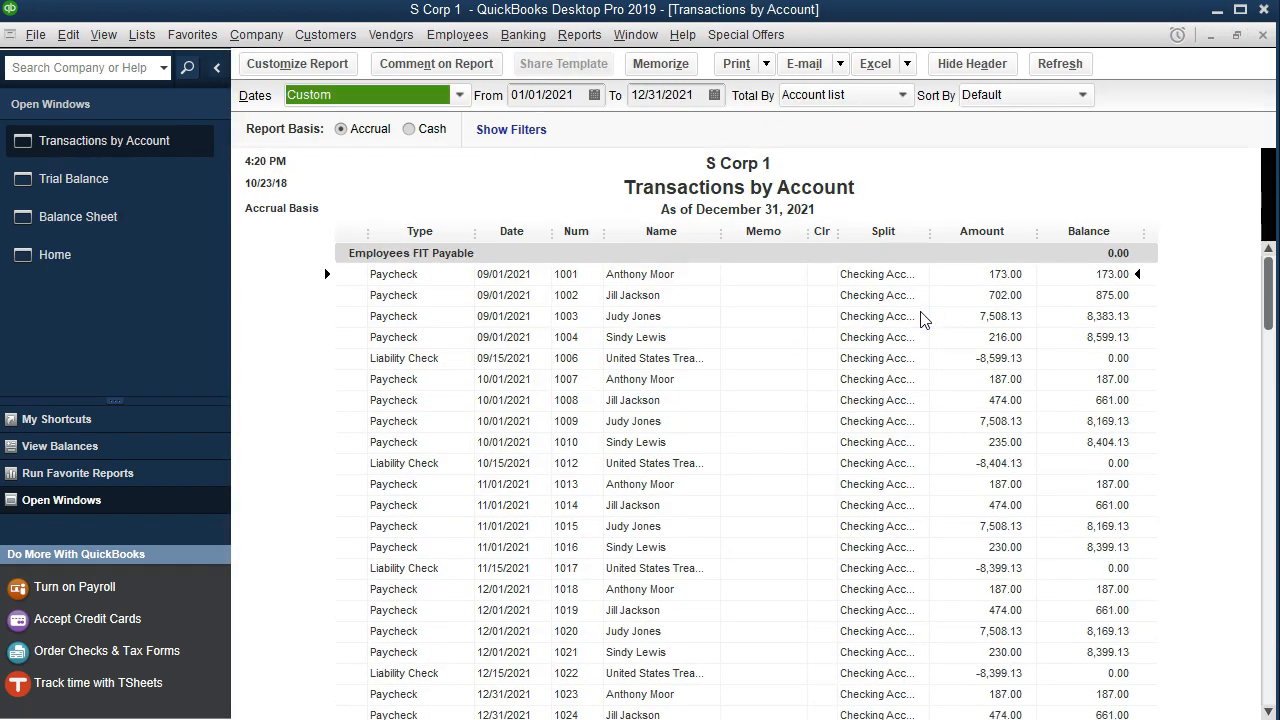
{"action": "scroll", "coordinate": [920, 323], "scroll_direction": "down", "scroll_amount": 2}
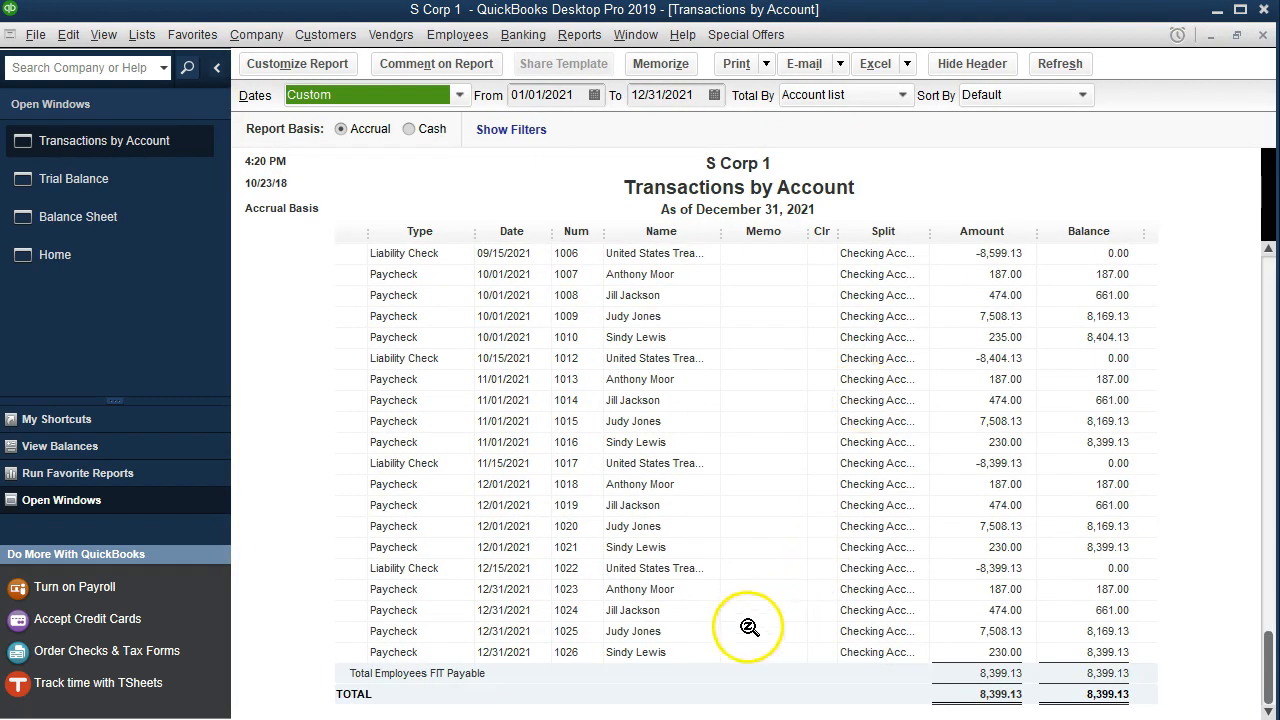
{"action": "left_click", "coordinate": [1092, 568]}
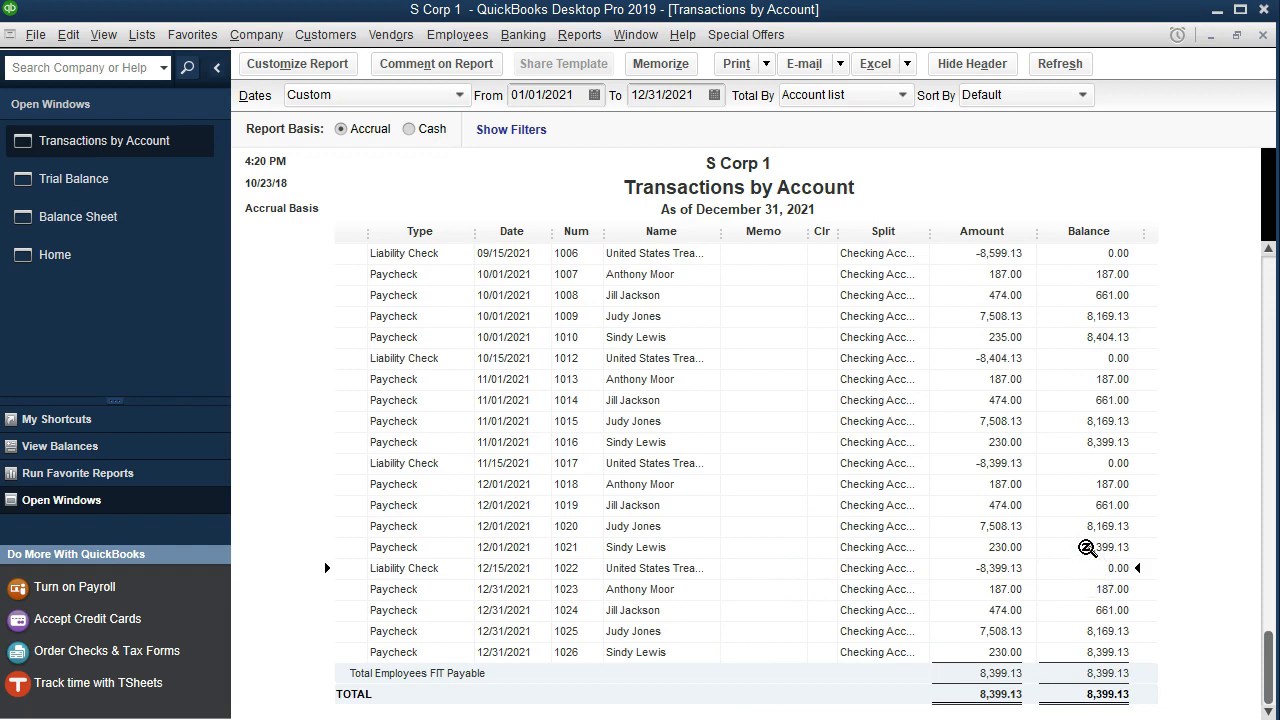
{"action": "key", "text": "Down"}
{"action": "key", "text": "Down"}
{"action": "key", "text": "Down"}
{"action": "key", "text": "Down"}
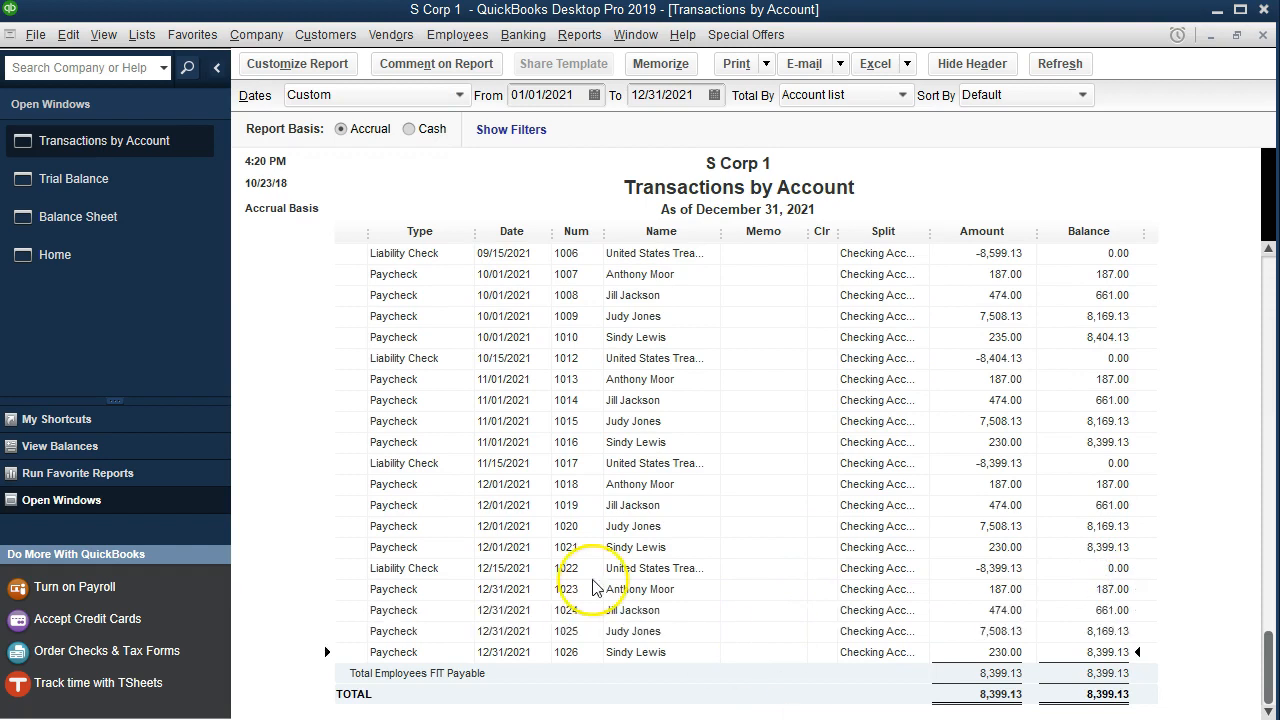
- Set the transactions report's end date to 01/15/2022
{"action": "left_click", "coordinate": [672, 95]}
{"action": "type", "text": "011521"}
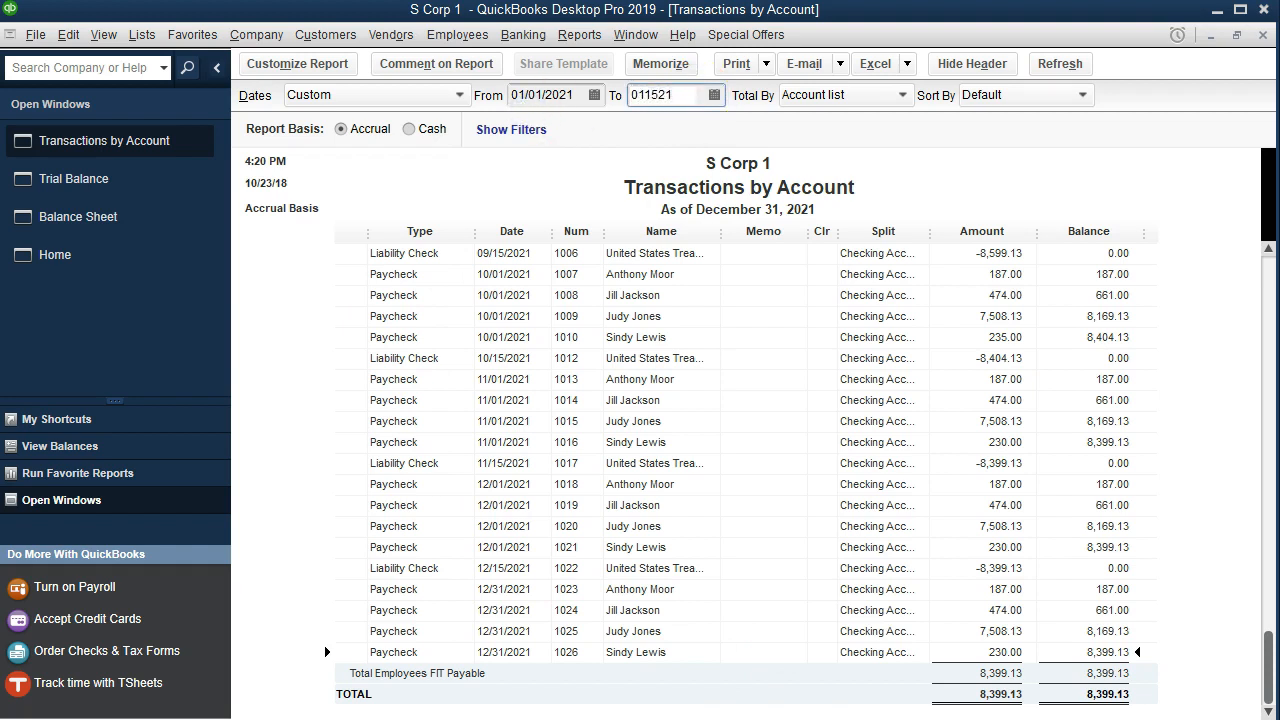
{"action": "key", "text": "Tab"}
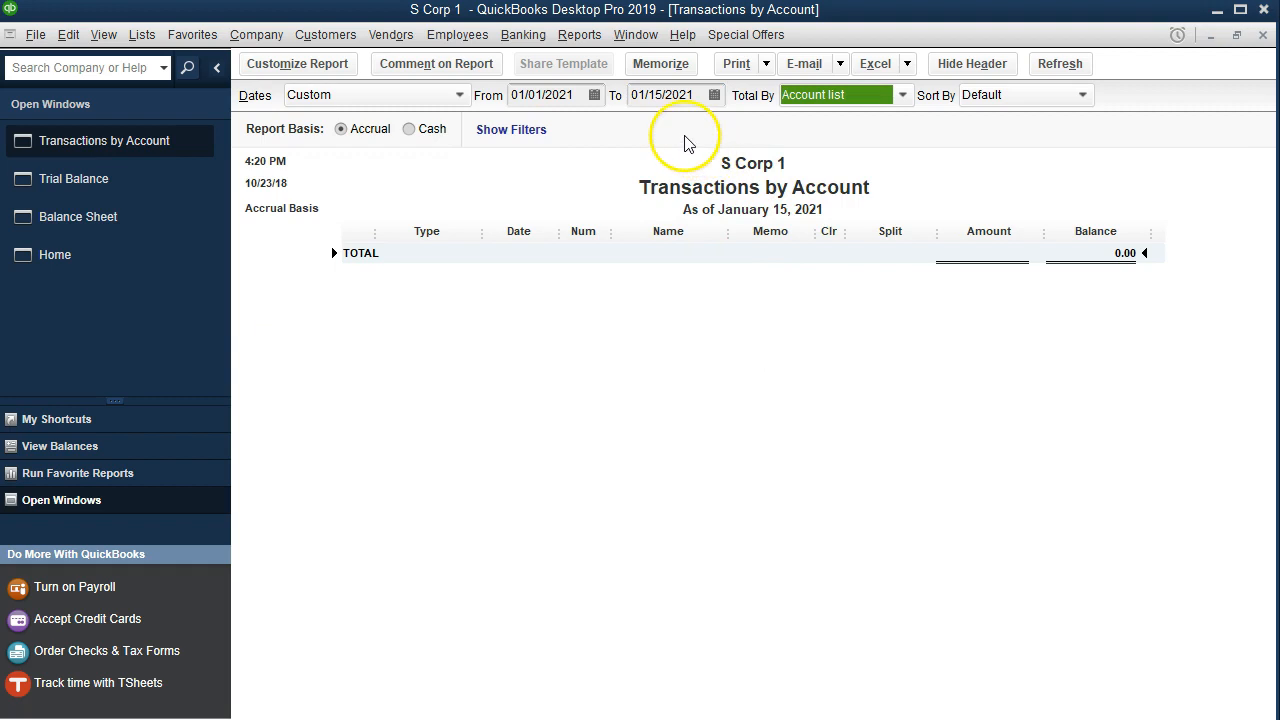
{"action": "left_click", "coordinate": [703, 94]}
{"action": "key", "text": "BackSpace"}
{"action": "type", "text": "2"}
{"action": "left_click", "coordinate": [713, 391]}
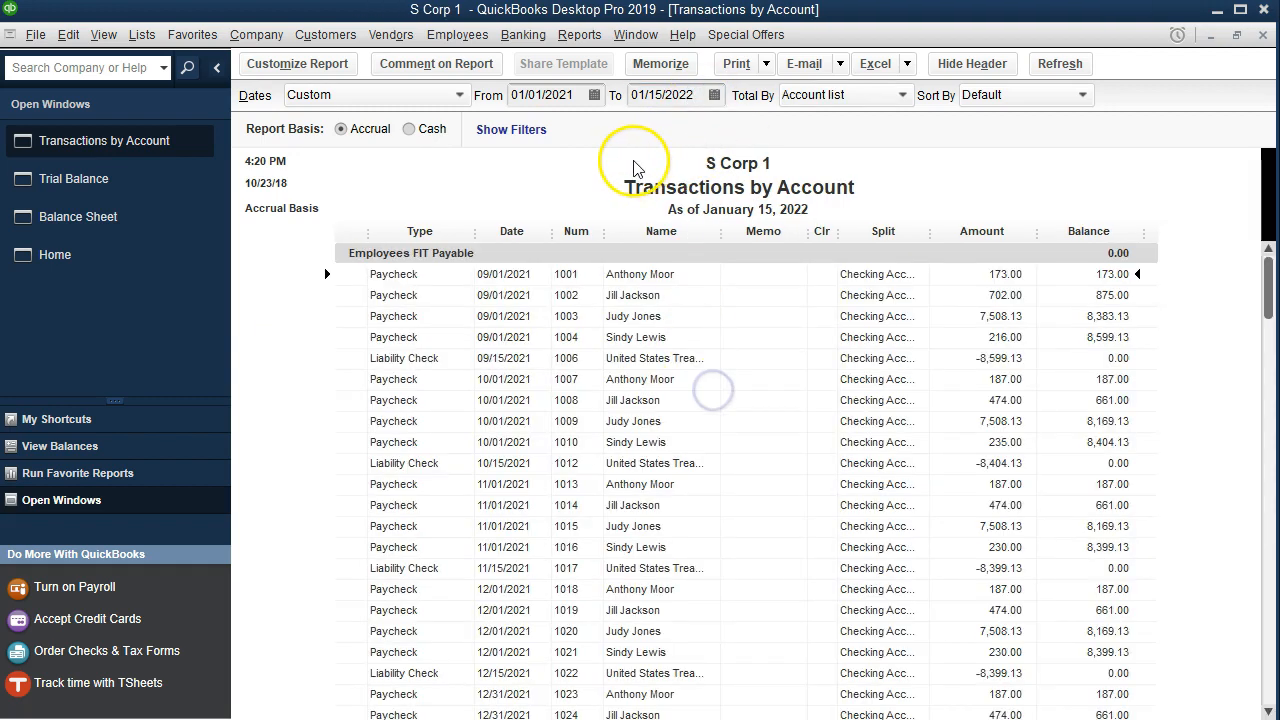
- Review the FIT payable transactions through January 2022 and close the transactions report
{"action": "scroll", "coordinate": [790, 460], "scroll_direction": "down", "scroll_amount": 2}
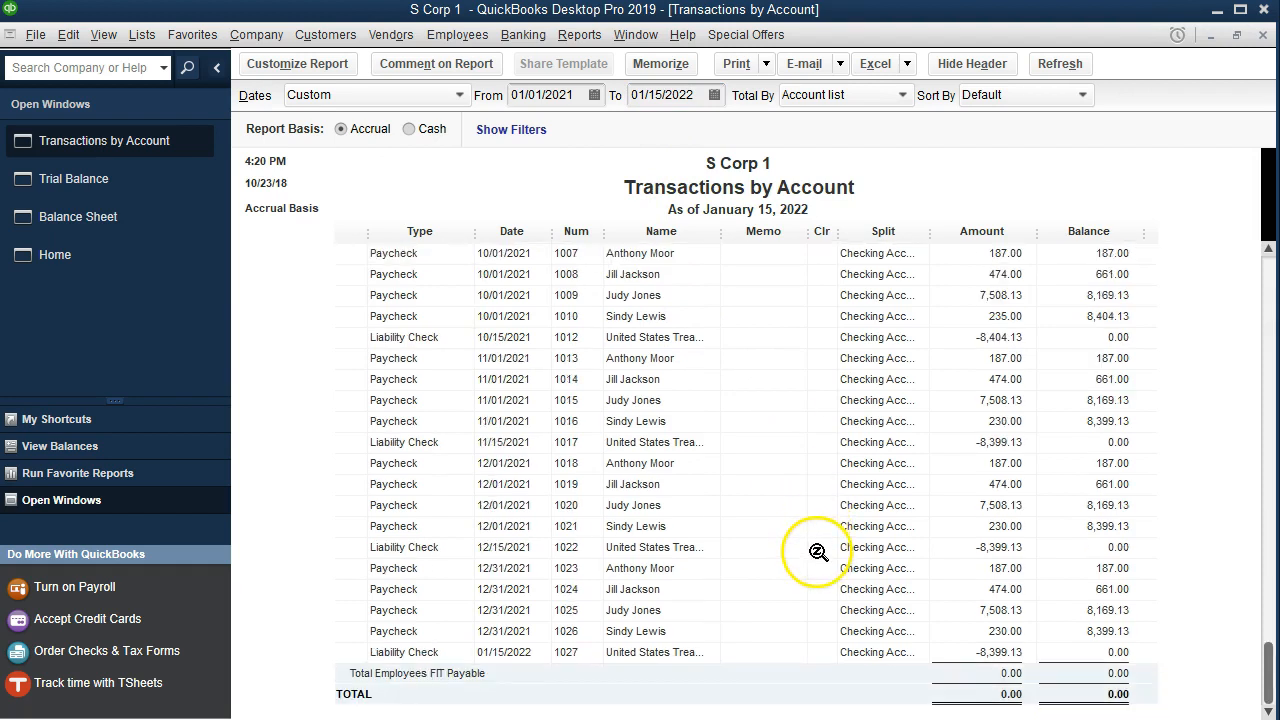
{"action": "left_click", "coordinate": [622, 655]}
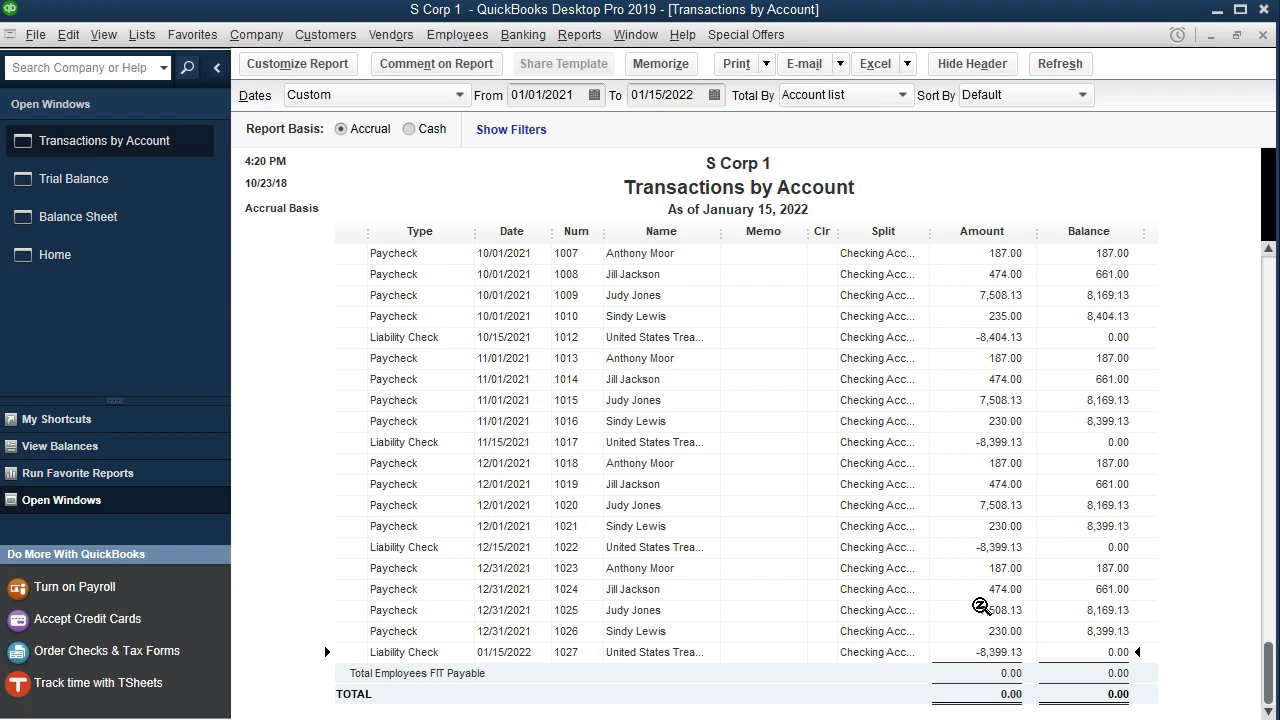
{"action": "left_click", "coordinate": [1263, 35]}
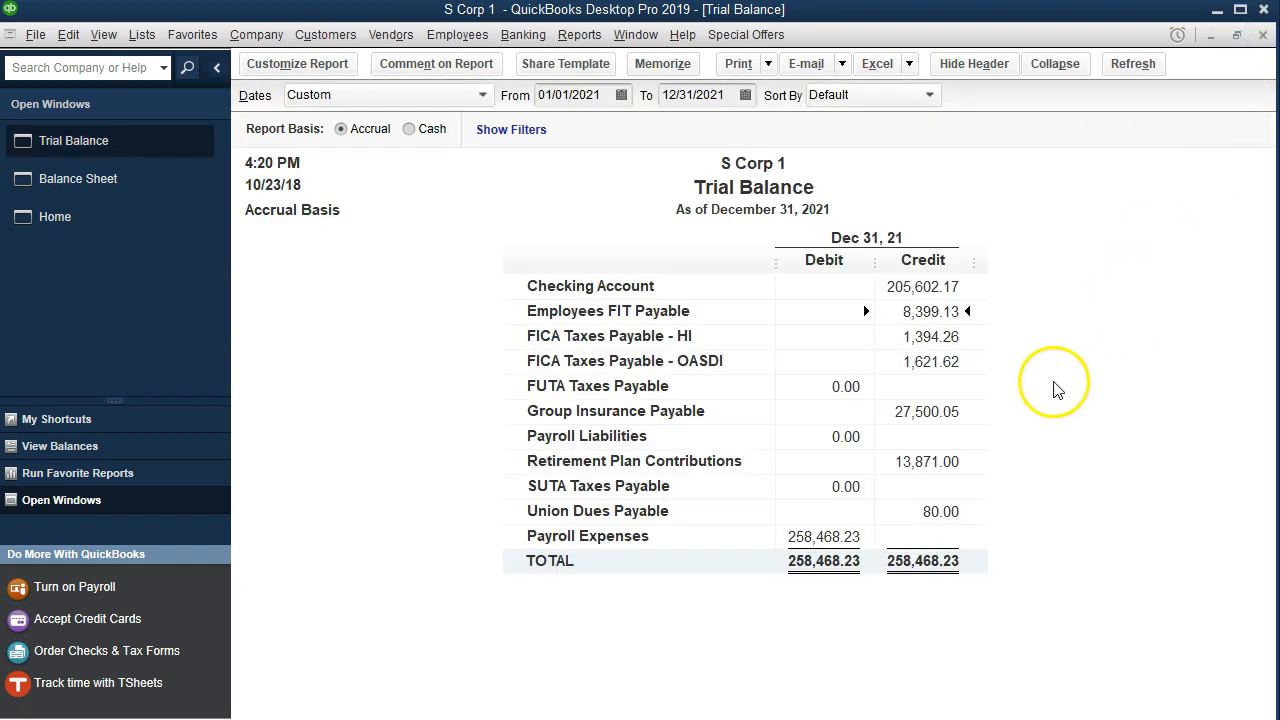
- Drill down into the FICA Taxes Payable - HI balance and extend the report's end date to 01/15/2022
{"action": "left_click", "coordinate": [932, 336]}
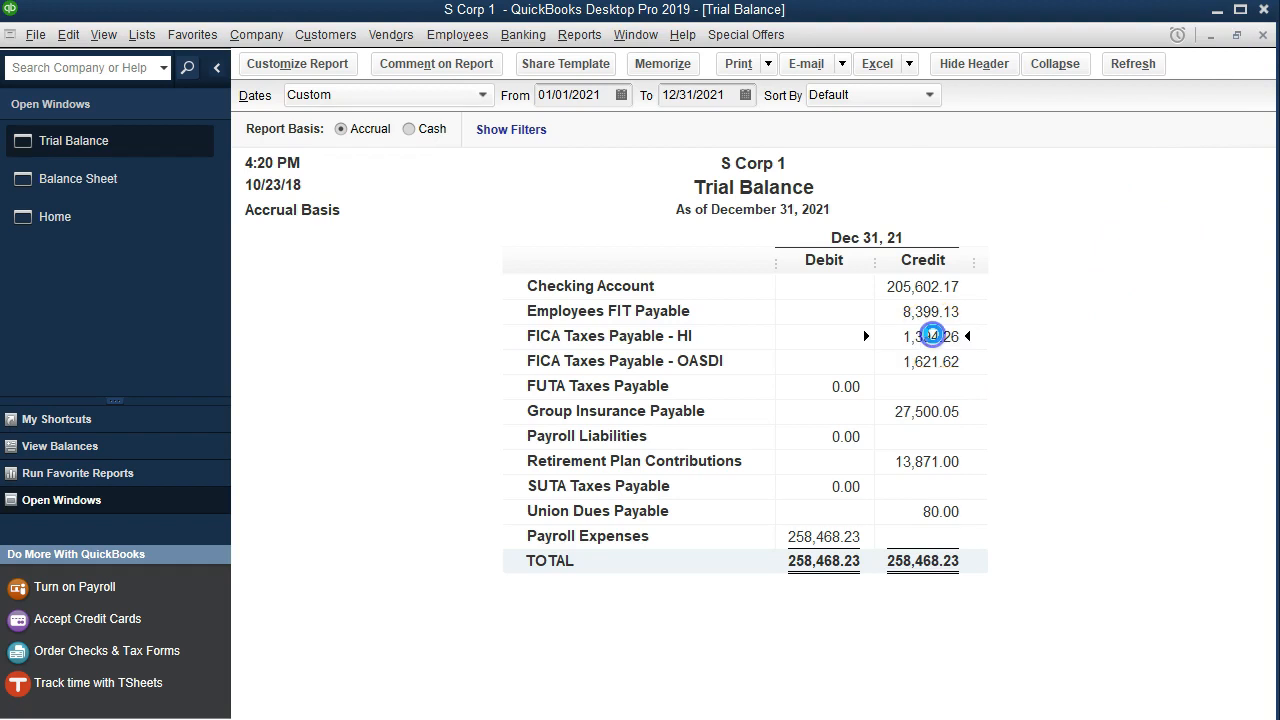
{"action": "double_click", "coordinate": [932, 336]}
{"action": "scroll", "coordinate": [760, 448], "scroll_direction": "down", "scroll_amount": 10}
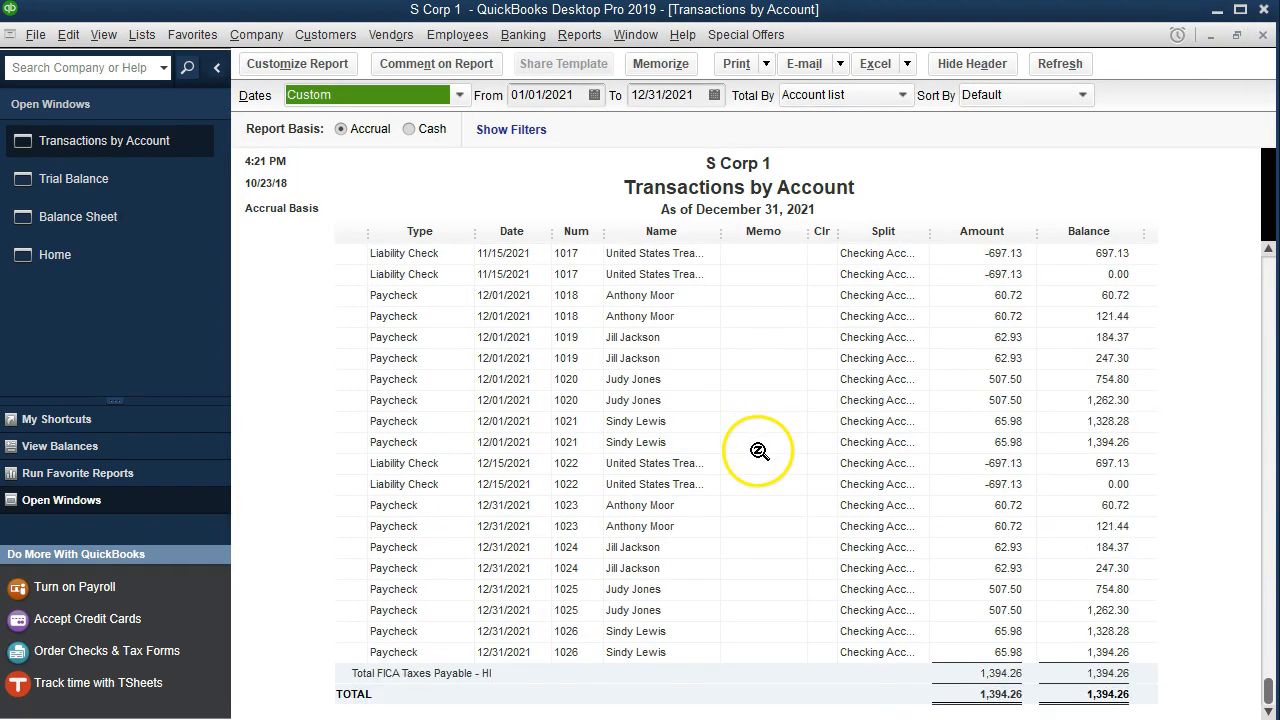
{"action": "left_click_drag", "start_coordinate": [708, 94], "coordinate": [585, 93]}
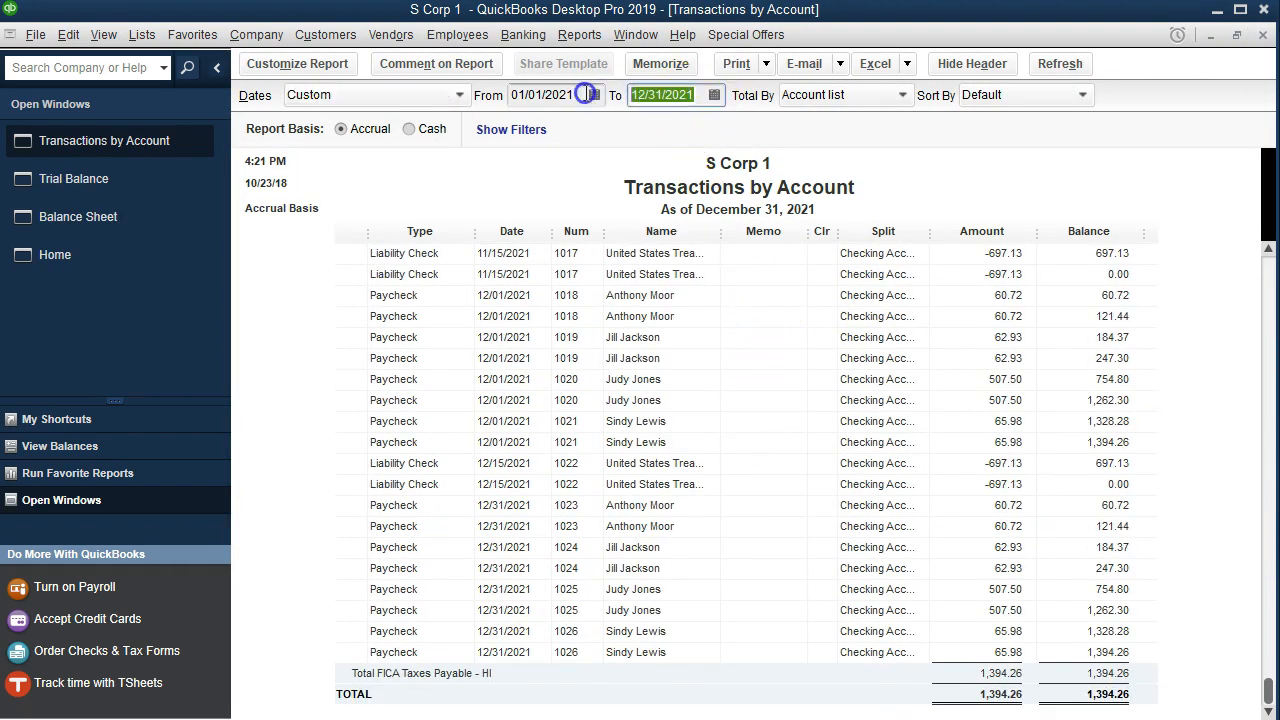
{"action": "type", "text": "0101"}
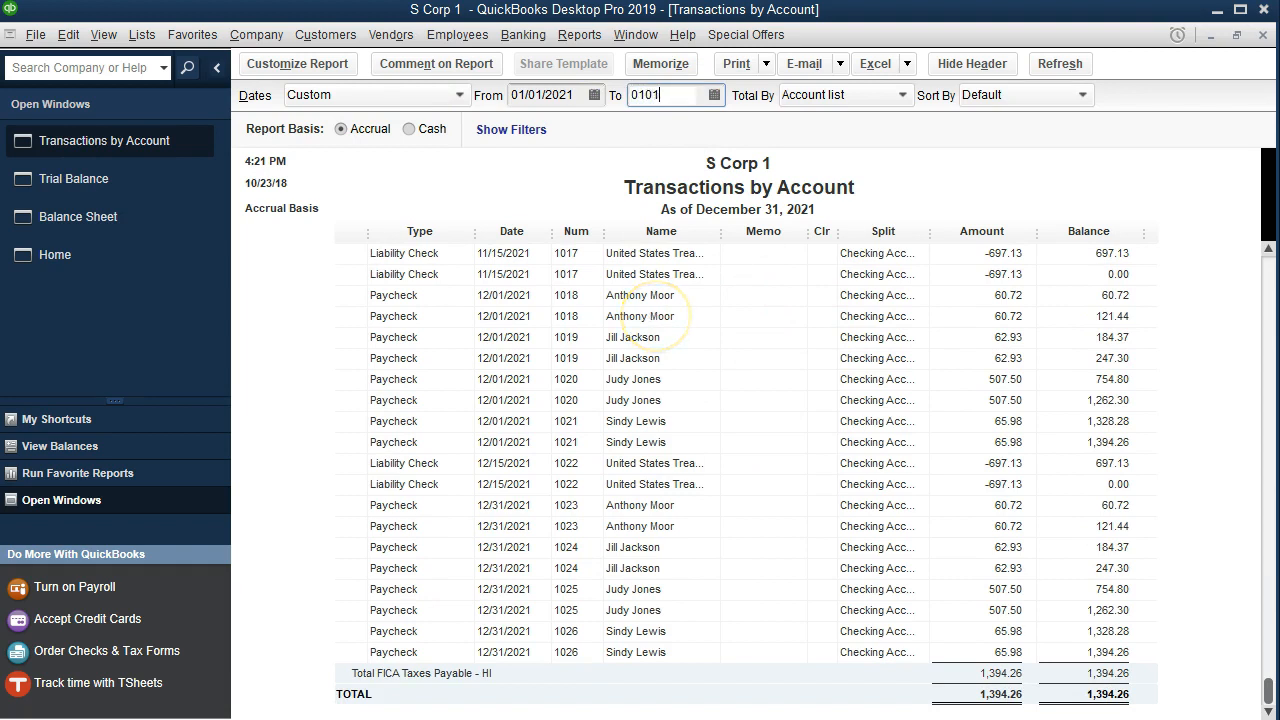
{"action": "key", "text": "BackSpace"}
{"action": "key", "text": "BackSpace"}
{"action": "type", "text": "15/202"}
{"action": "key", "text": "Tab"}
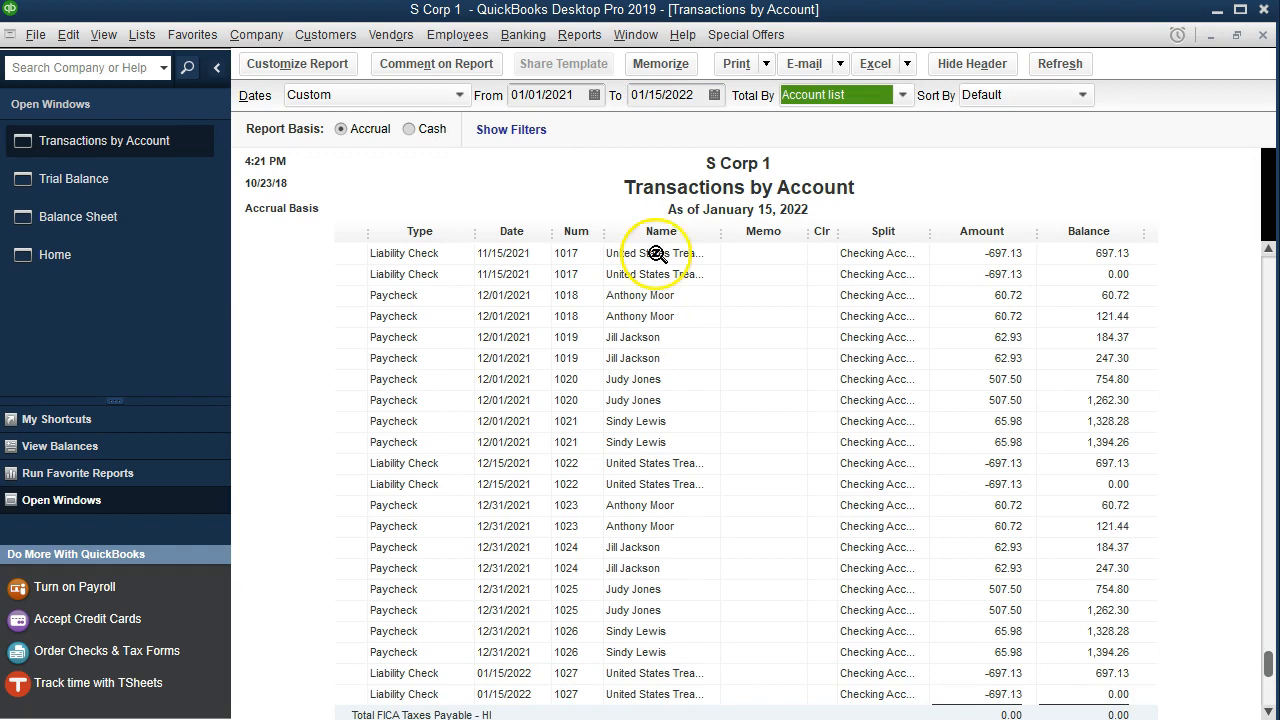
- Review the HI payable transactions through January 2022 and close the transactions report
{"action": "scroll", "coordinate": [709, 423], "scroll_direction": "down", "scroll_amount": 1}
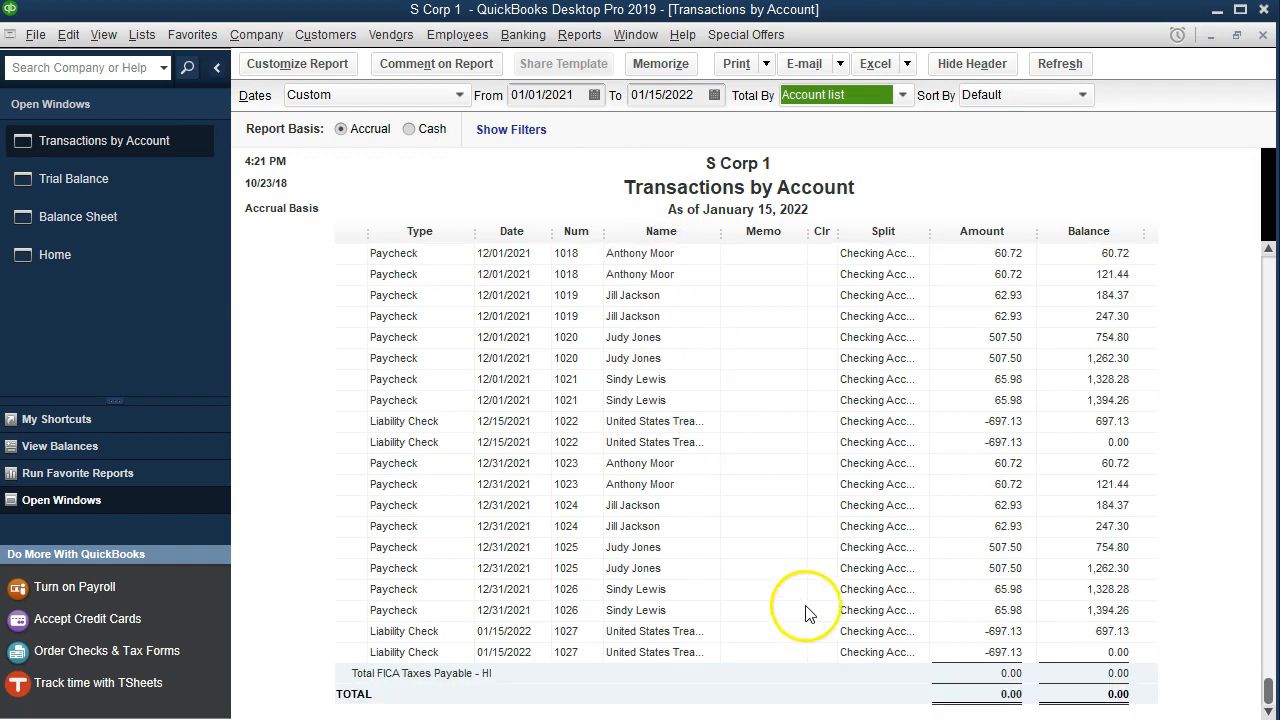
{"action": "left_click", "coordinate": [985, 650]}
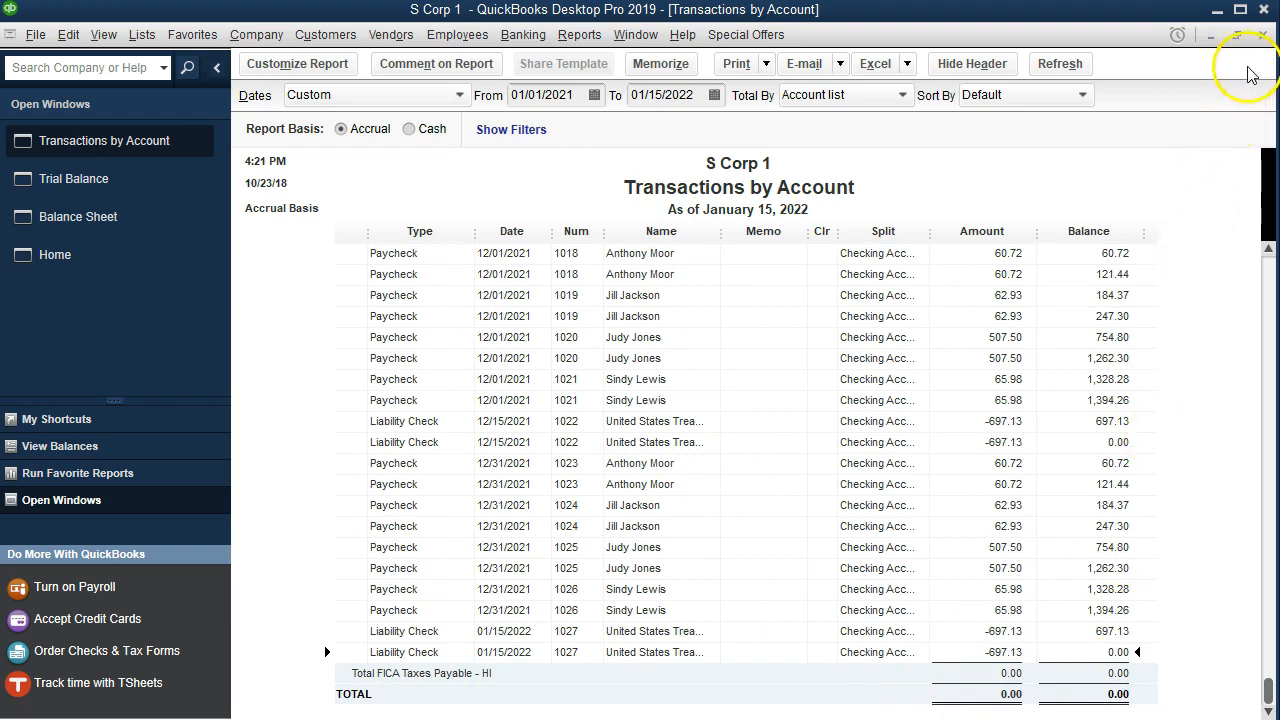
{"action": "left_click", "coordinate": [1262, 34]}
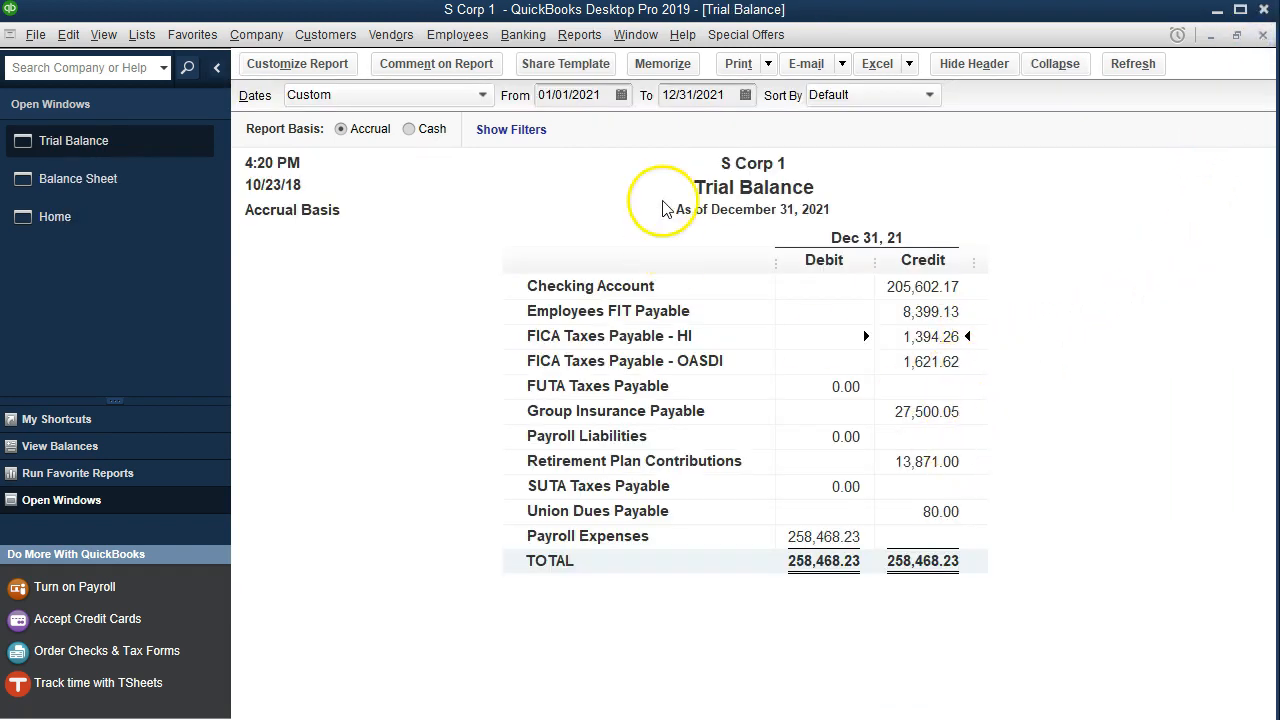
- Set the trial balance report's end date to 01/15/2022
{"action": "left_click", "coordinate": [700, 95]}
{"action": "type", "text": "01/15/202"}
{"action": "key", "text": "Tab"}
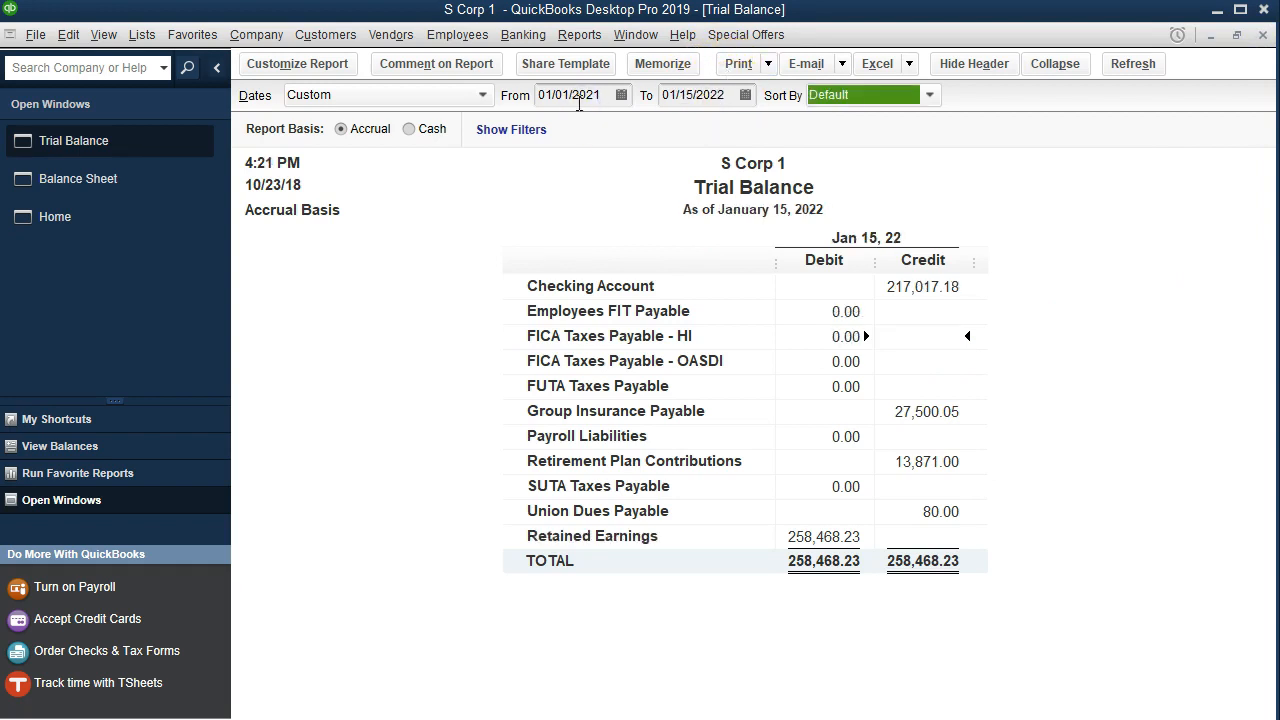